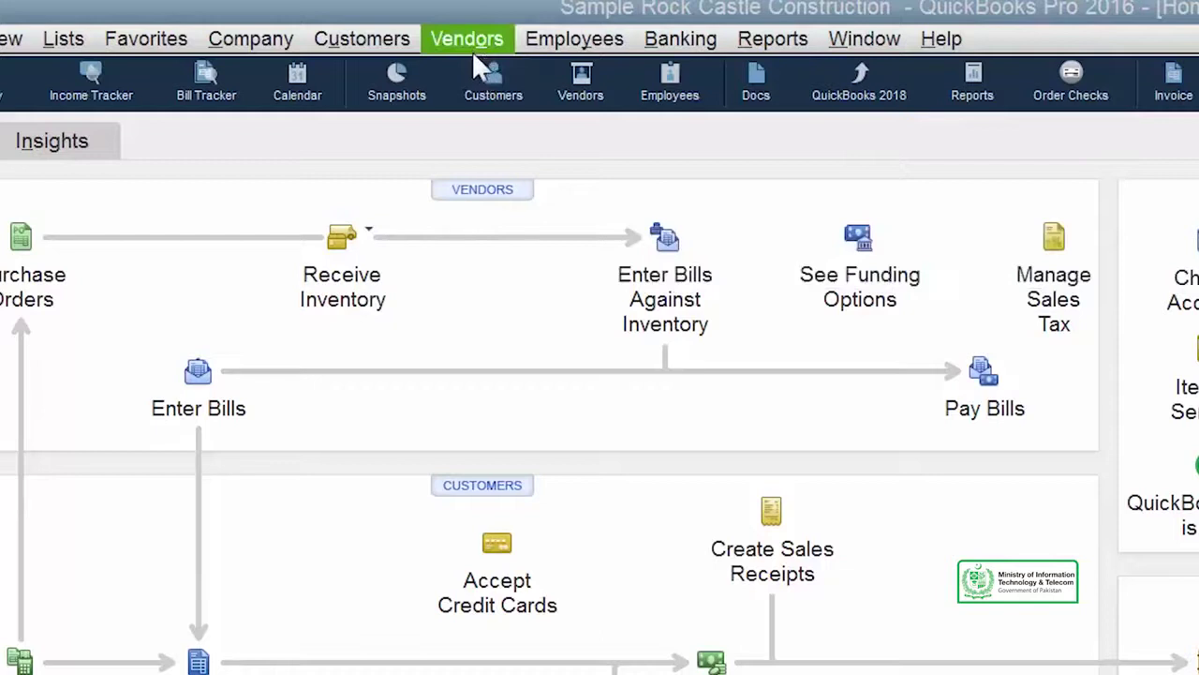
Open the Vendor Center from the icon bar to list the active vendors
left_click(581, 94)
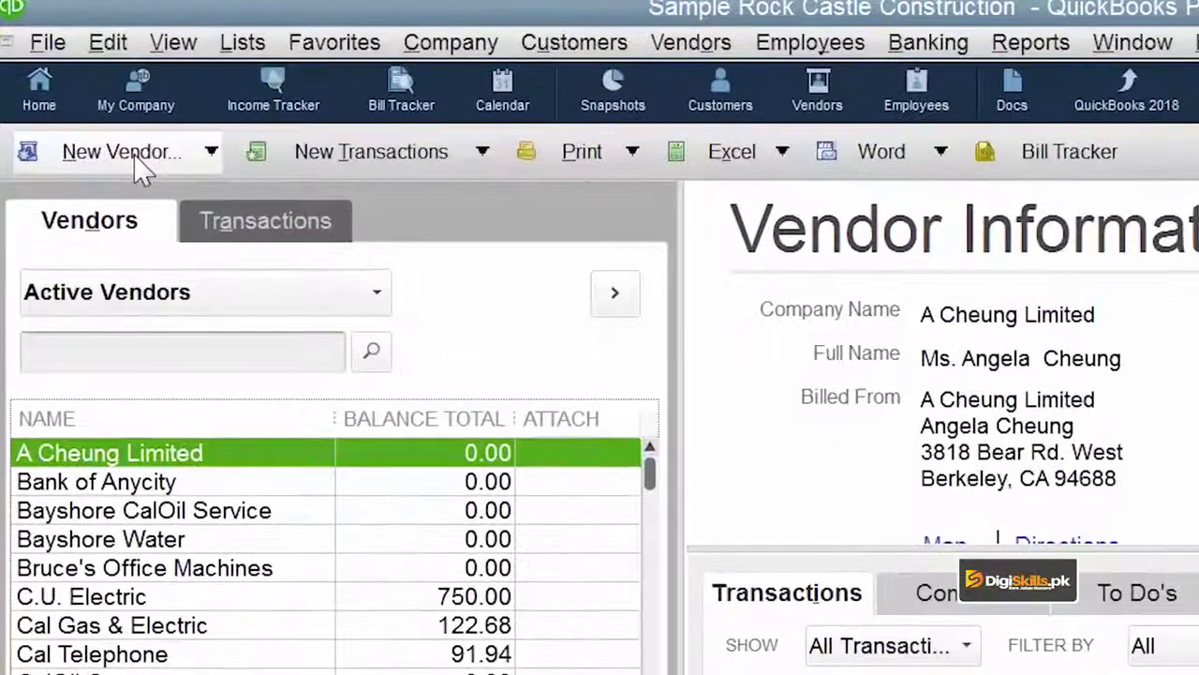
Open the Add Multiple Vendors grid, dismiss the tip, and select the blank row below Zeng Building Supplies
left_click(75, 84)
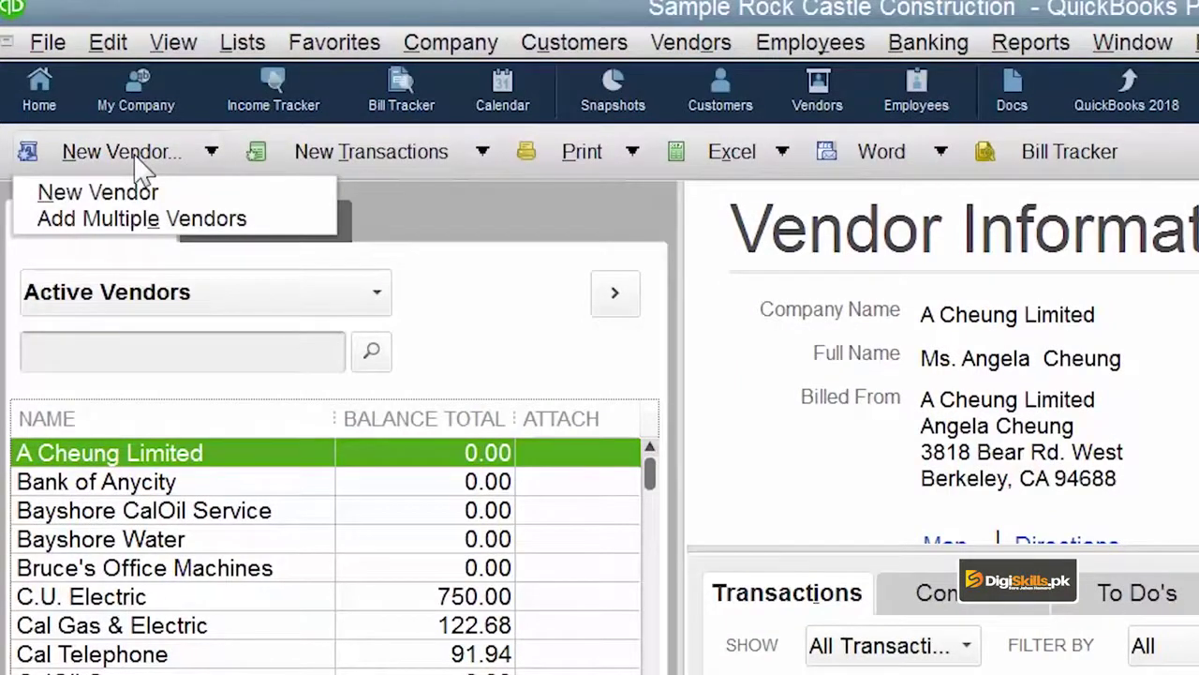
left_click(143, 220)
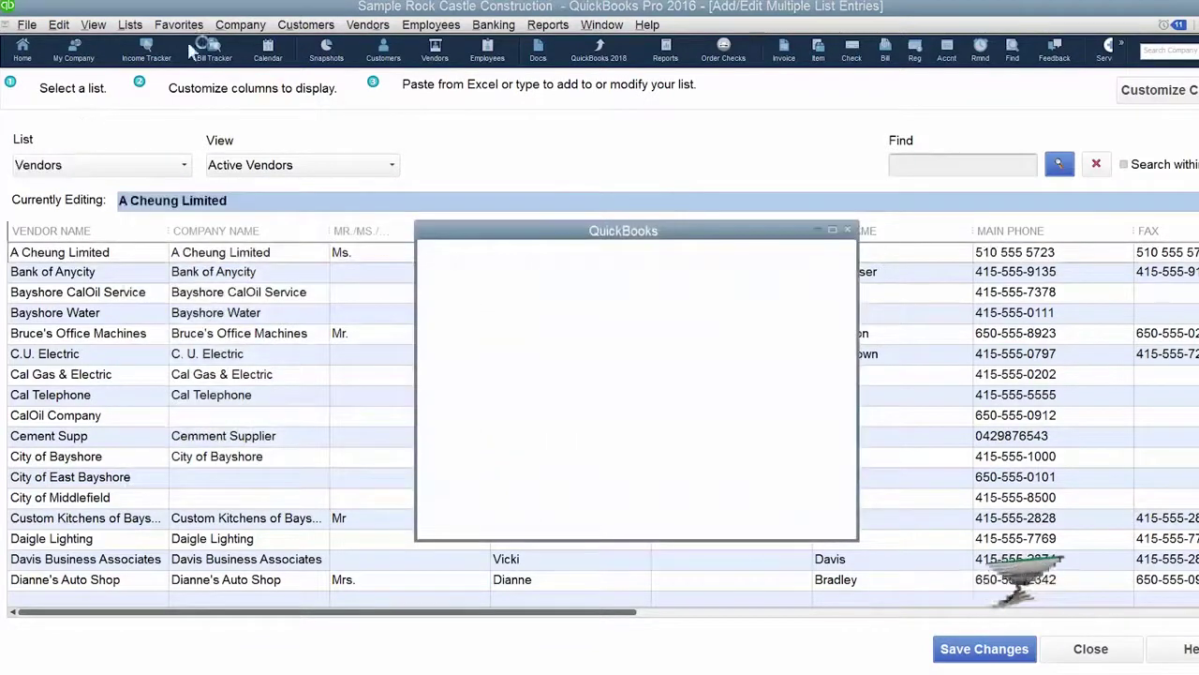
key("Return")
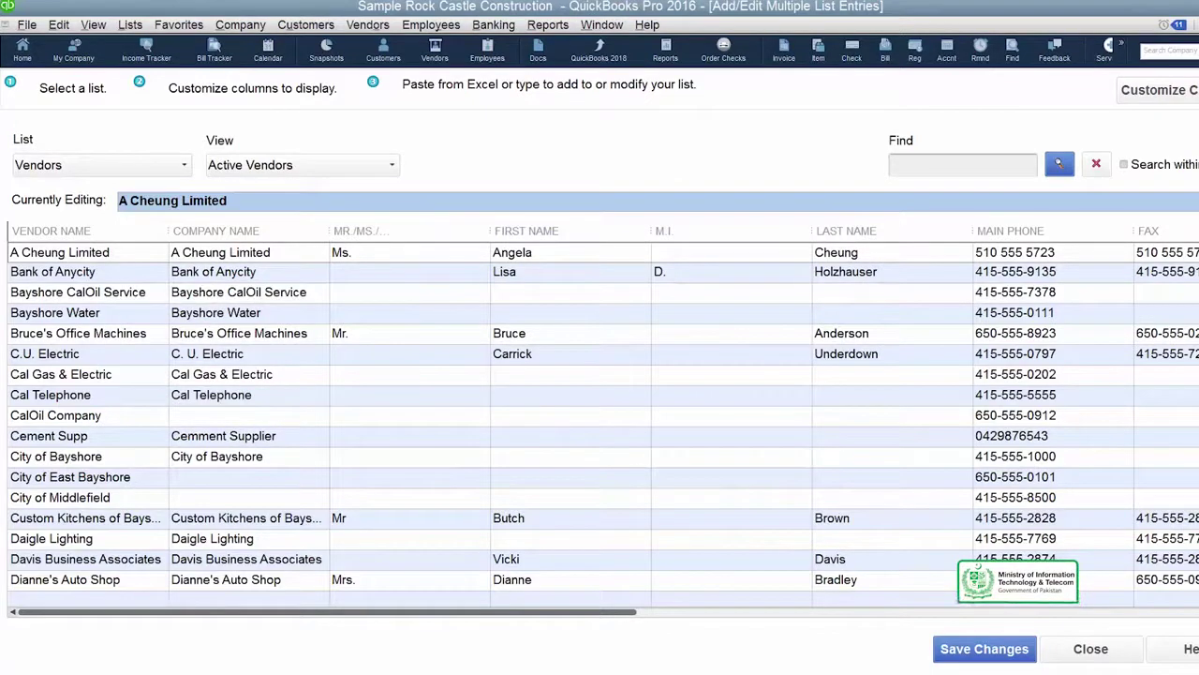
scroll(600, 424, "down", 15)
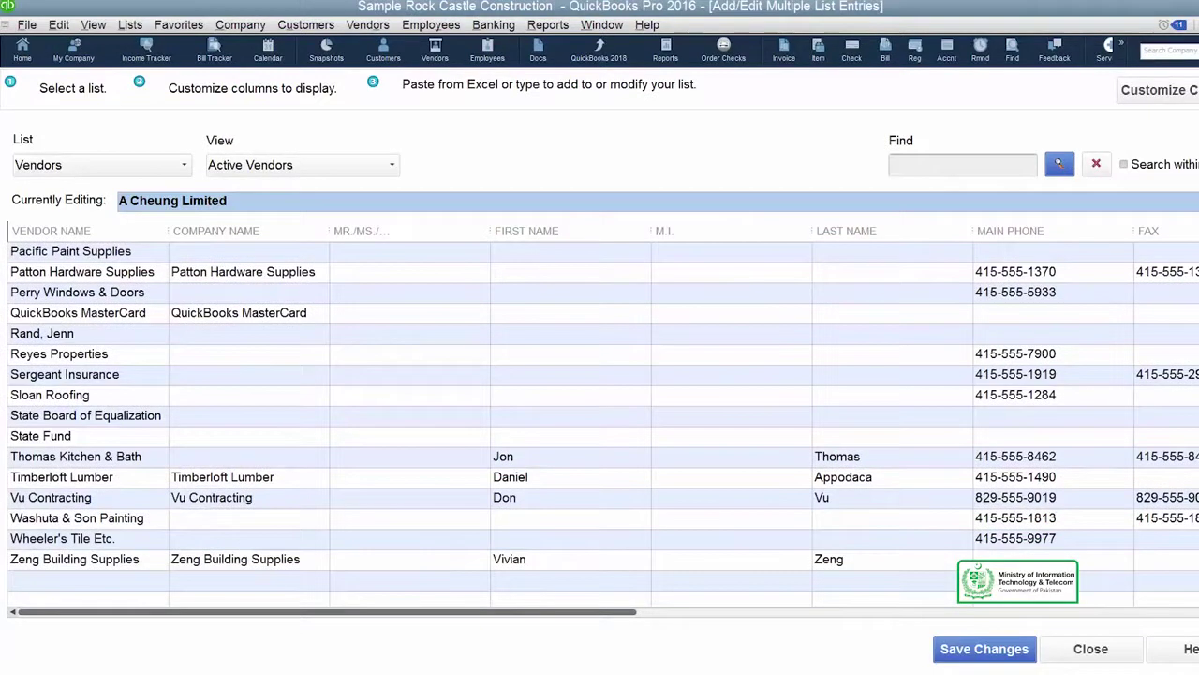
left_click(134, 578)
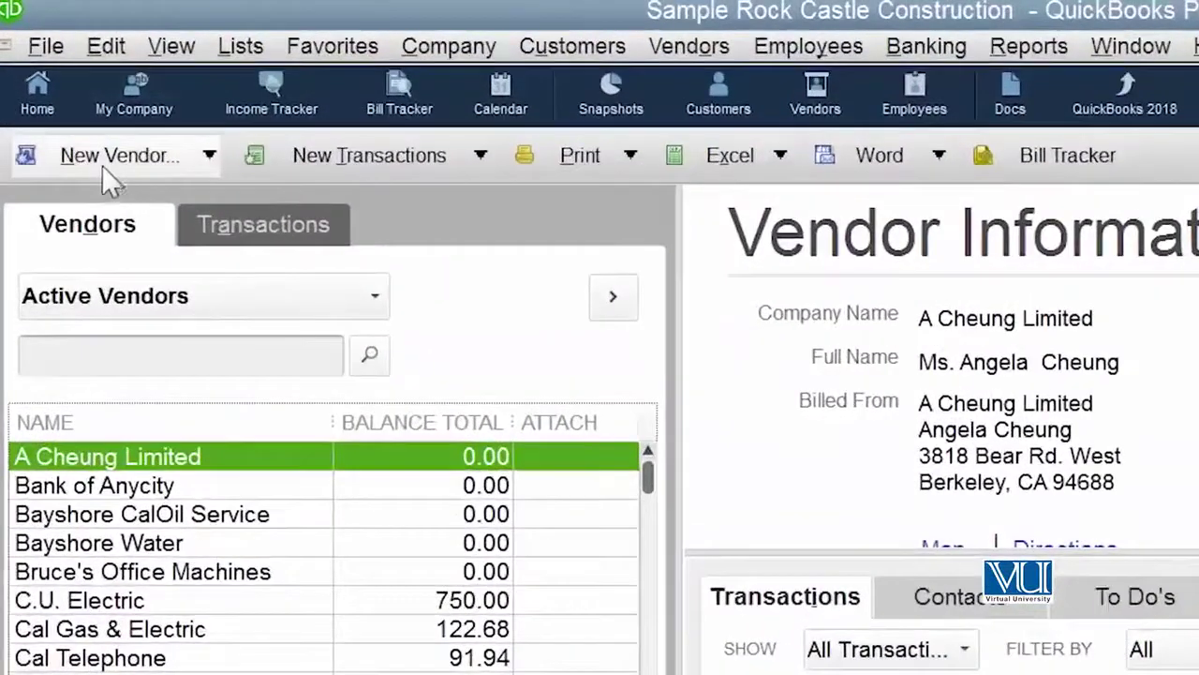
left_click(110, 156)
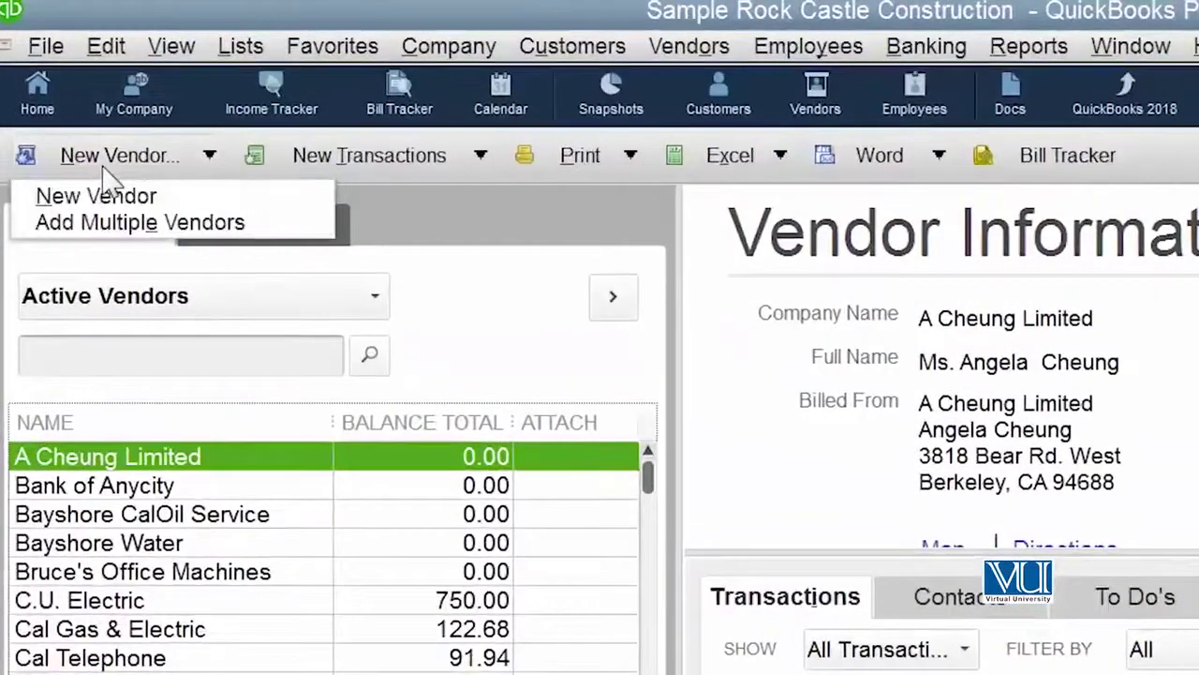
Switch from the single New Vendor form to the Add Multiple Vendors grid, scrolled to its blank row
left_click(101, 199)
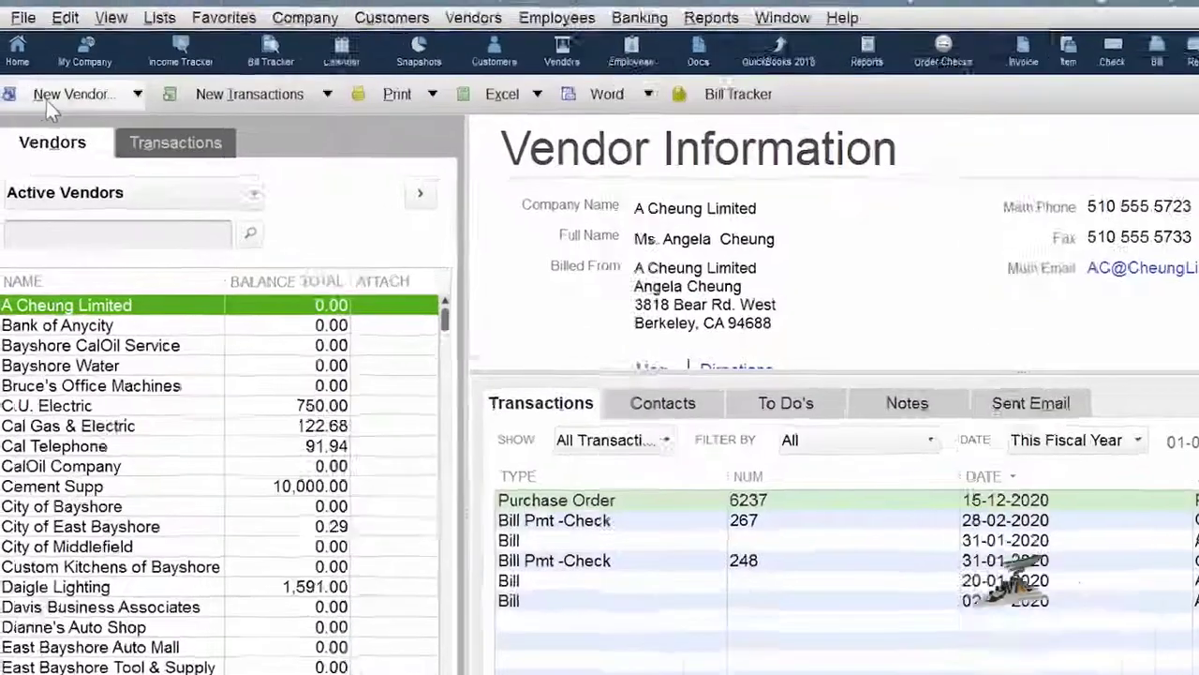
left_click(66, 83)
left_click(51, 125)
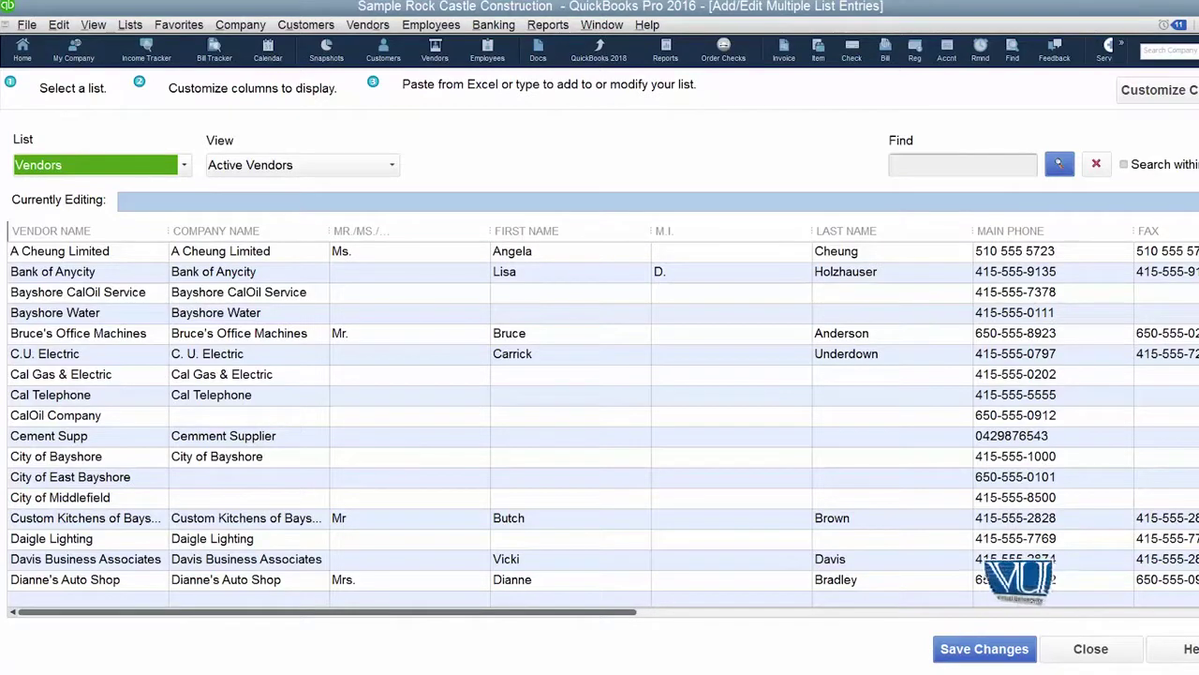
scroll(600, 422, "down", 15)
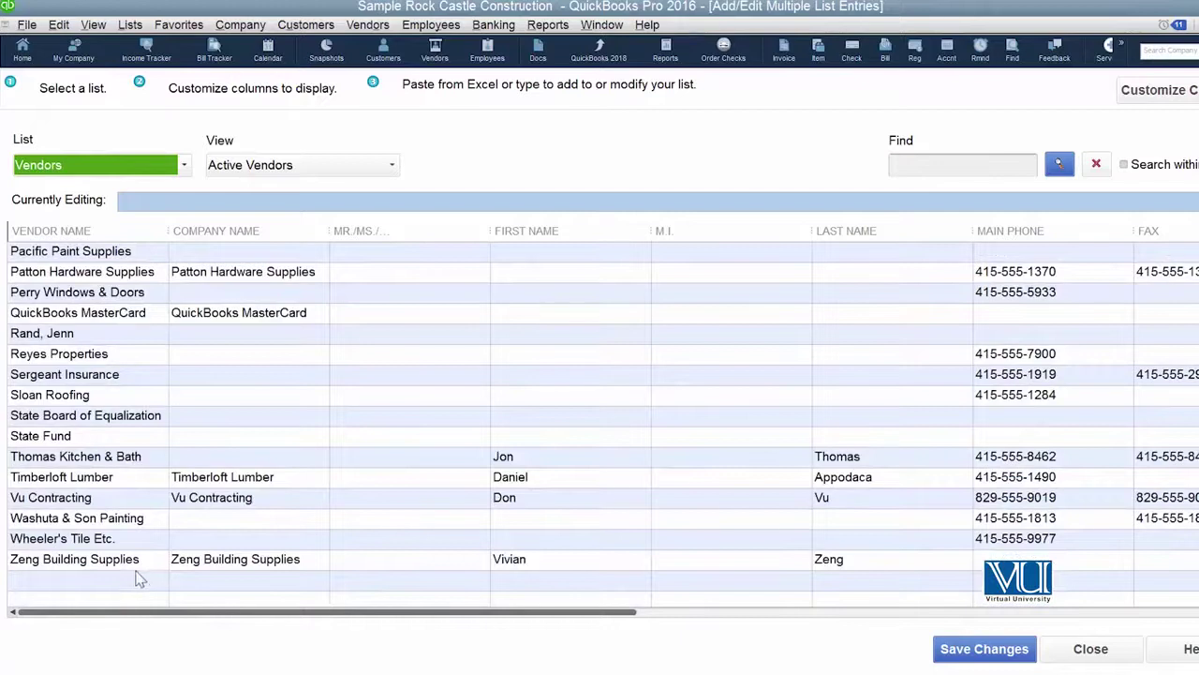
Enter Zee Steel Mills as vendor and company name, owner Zeeshan, address Mughalpura, Lahore
left_click(134, 588)
type("Zee")
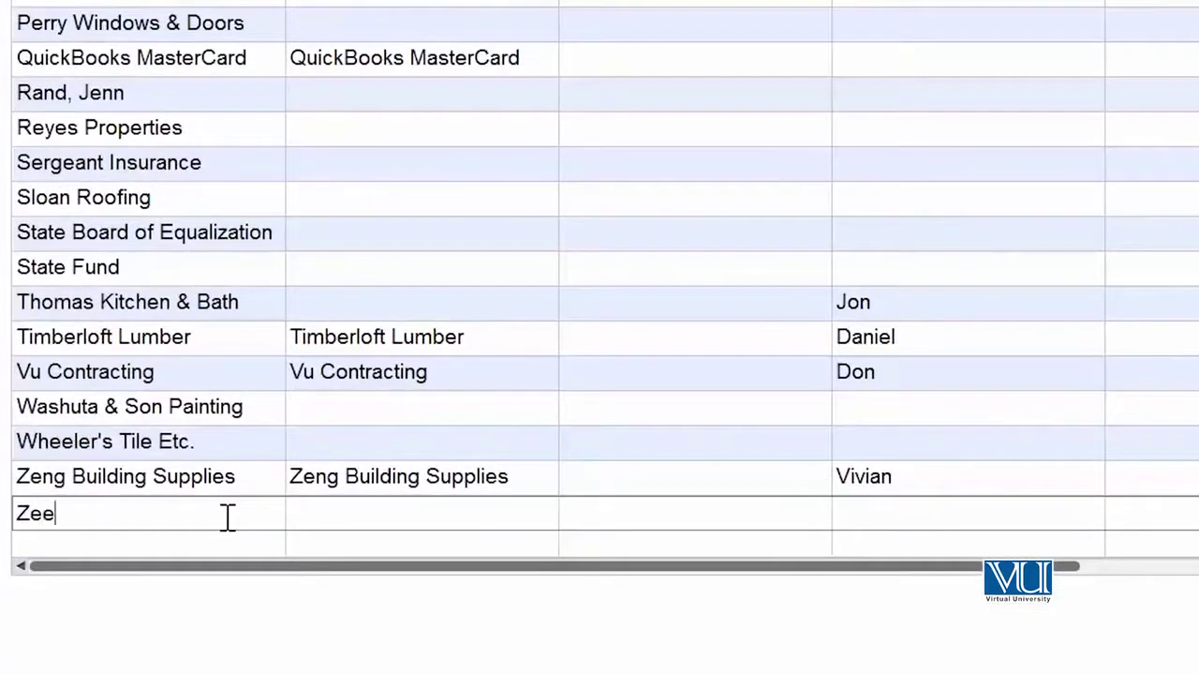
type(" Steel MillsZee Steel Mi")
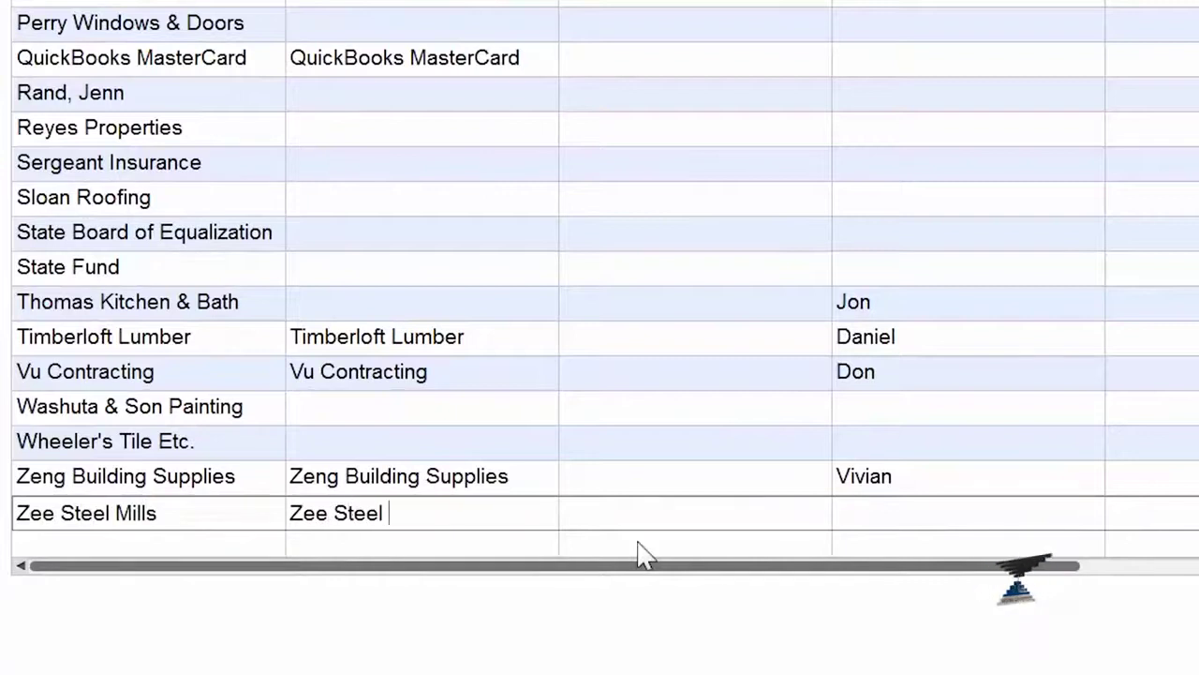
type("lls")
left_click(942, 513)
type("Zeeshan")
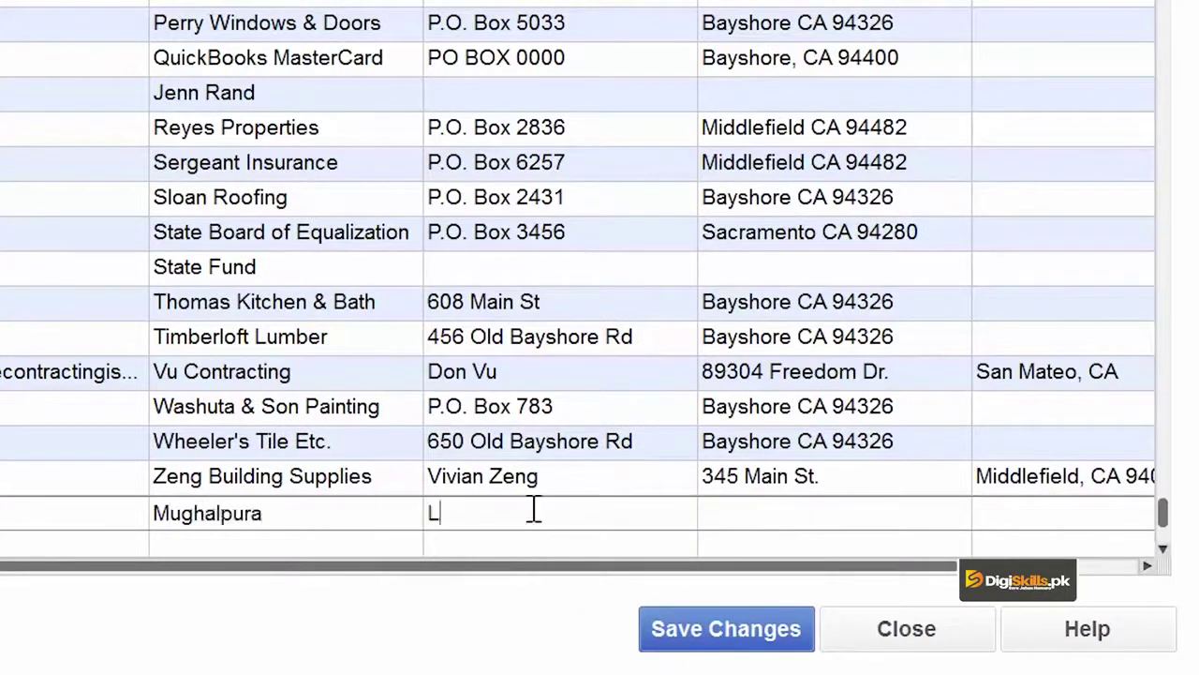
left_click(533, 509)
type("Lahore")
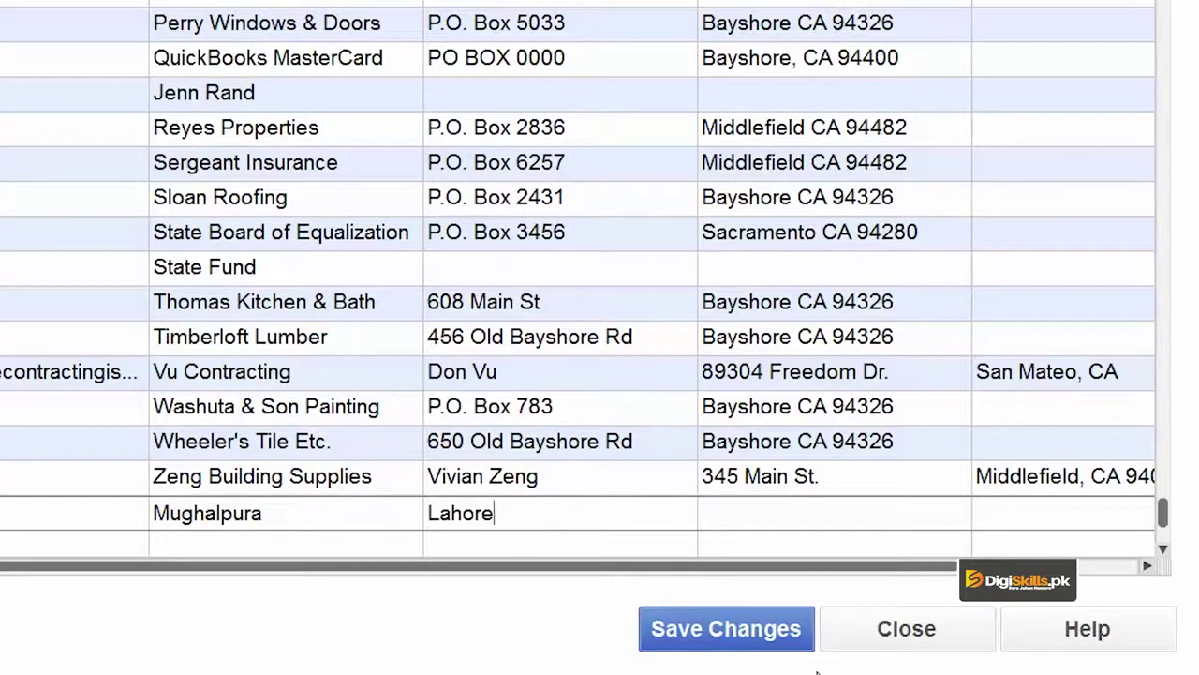
left_click_drag(908, 570, 1049, 605)
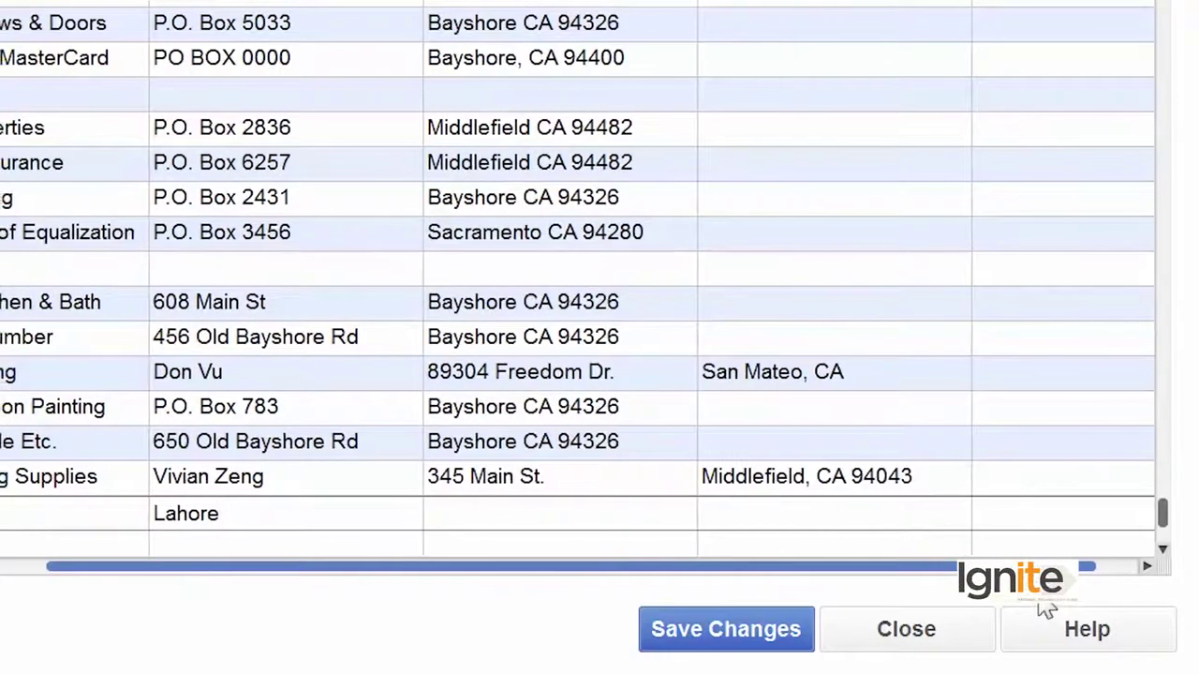
left_click(705, 609)
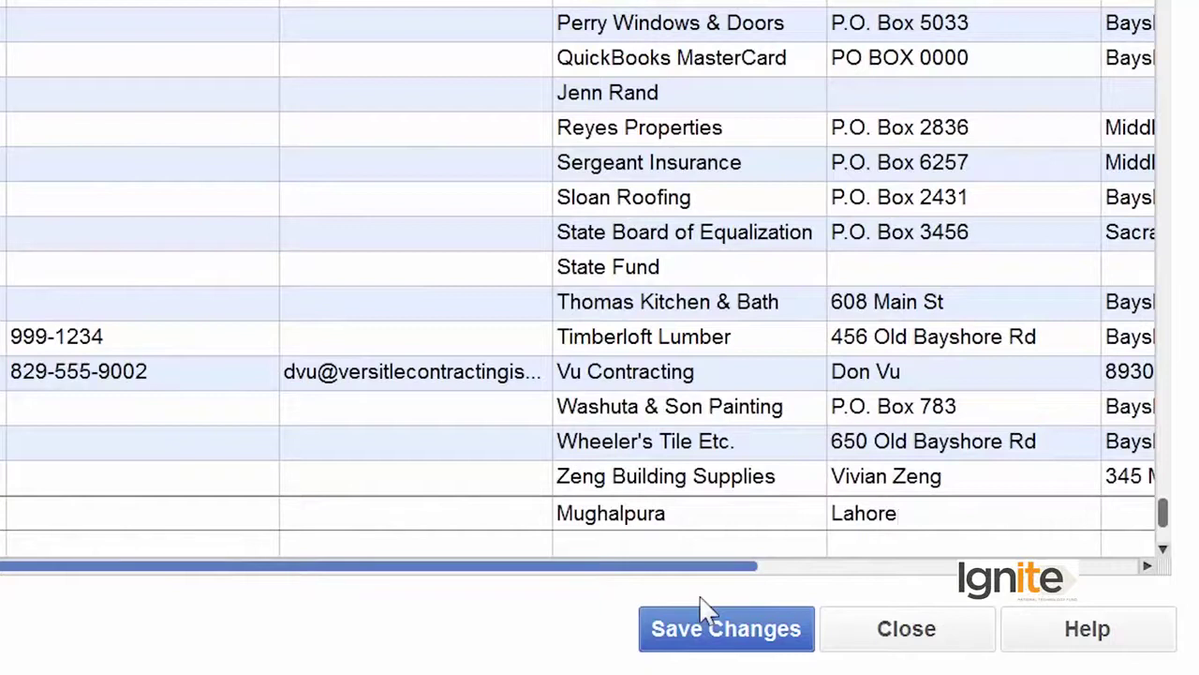
Customize the grid columns, removing Mr./Ms./… and adding Vendor Type
scroll(884, 362, "right", 8)
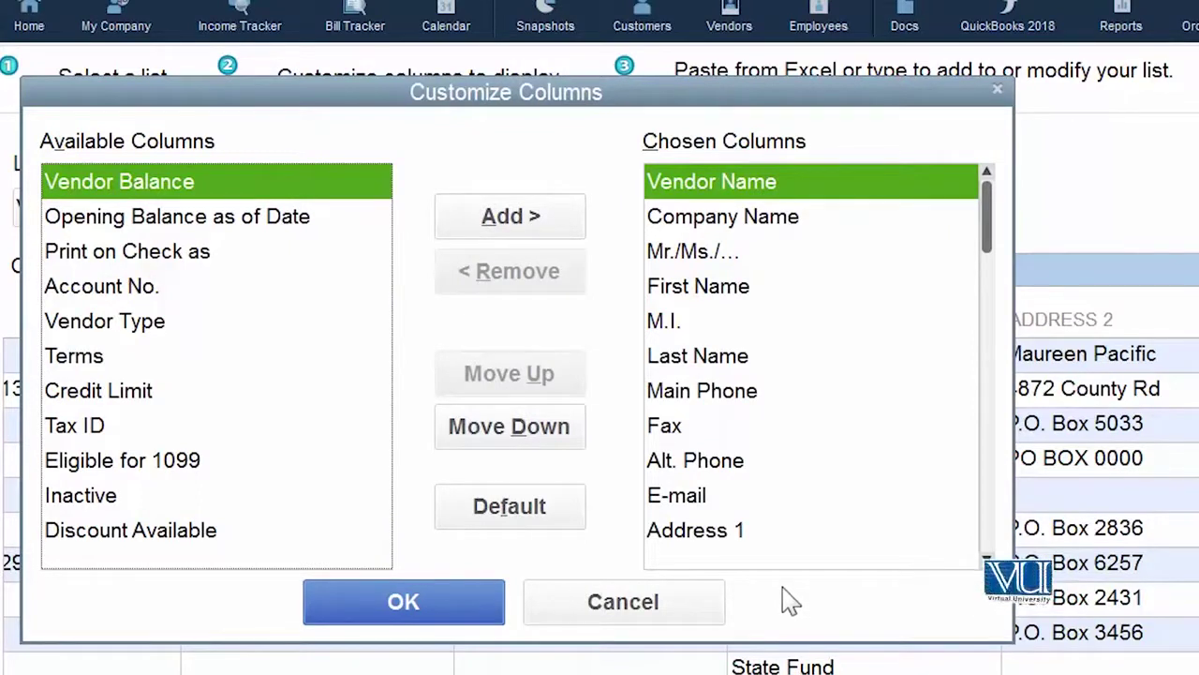
left_click(718, 268)
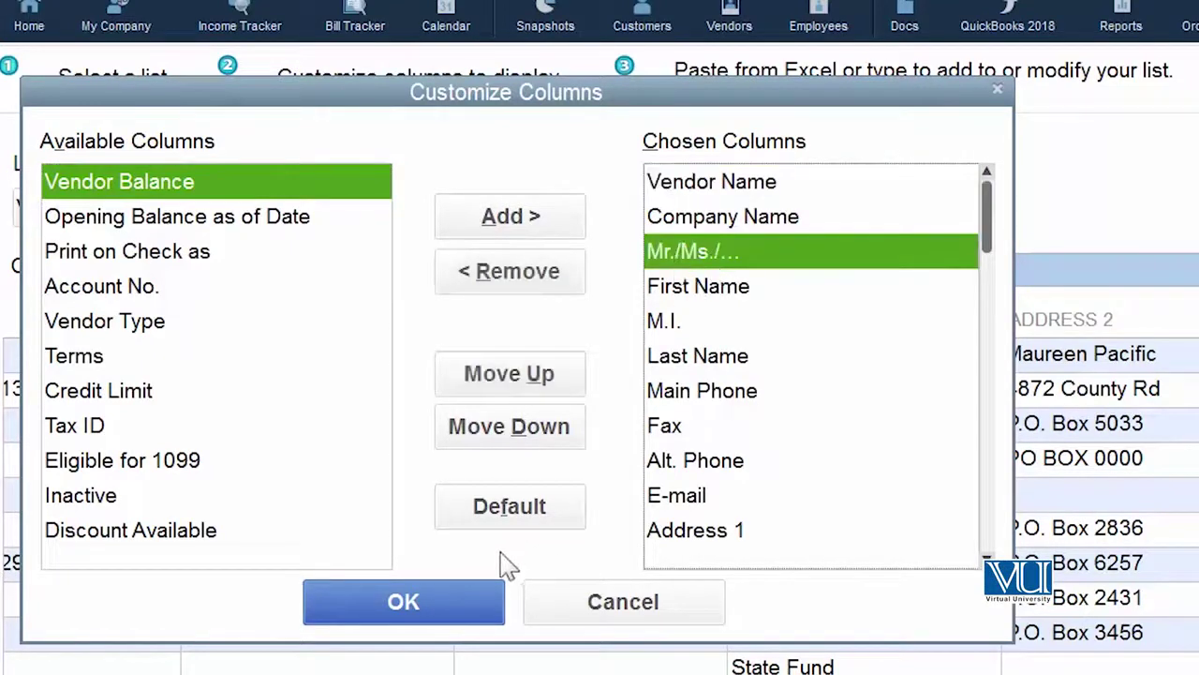
left_click(521, 271)
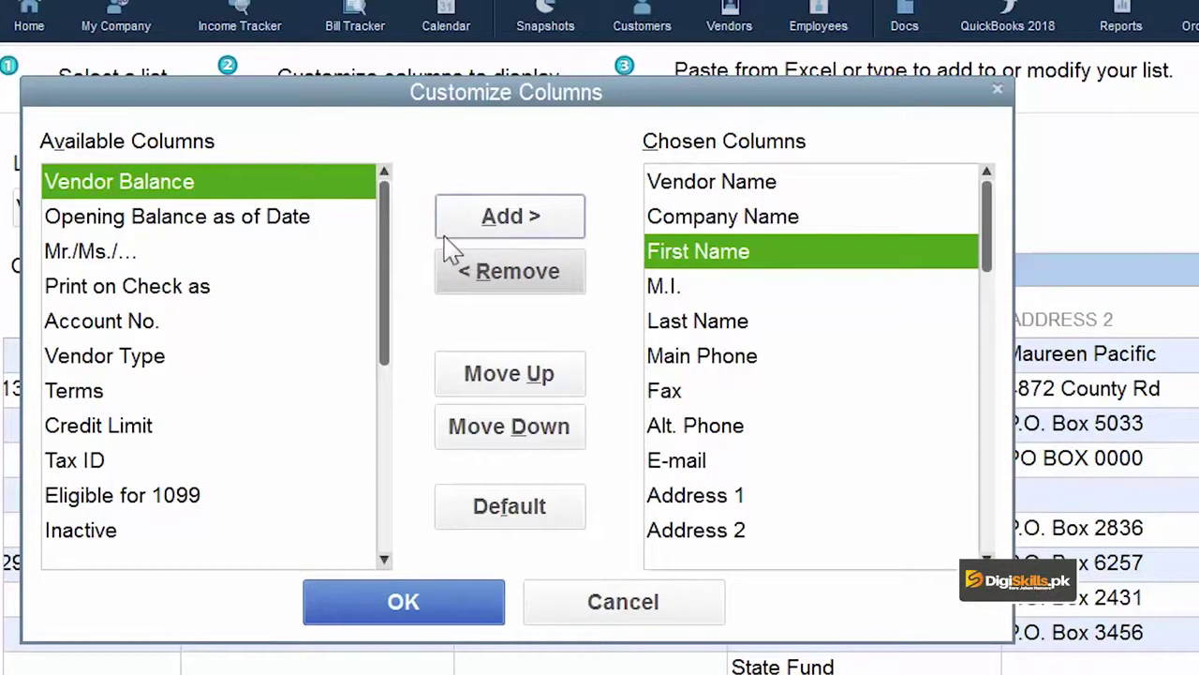
left_click(134, 364)
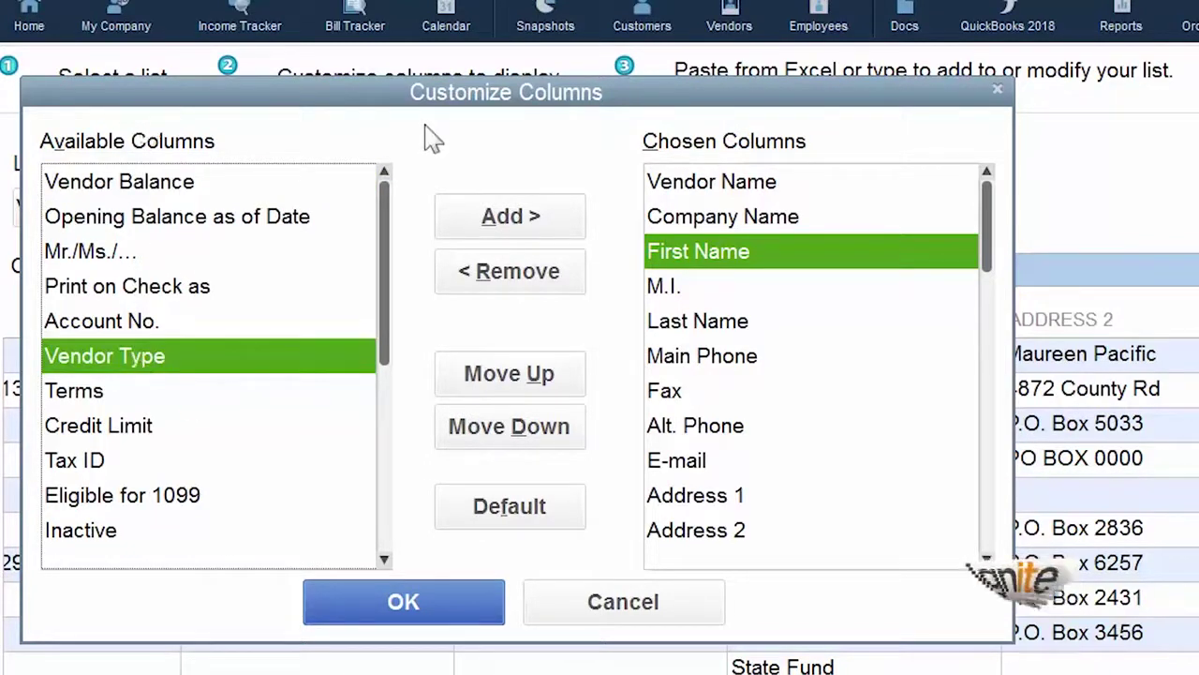
left_click(504, 228)
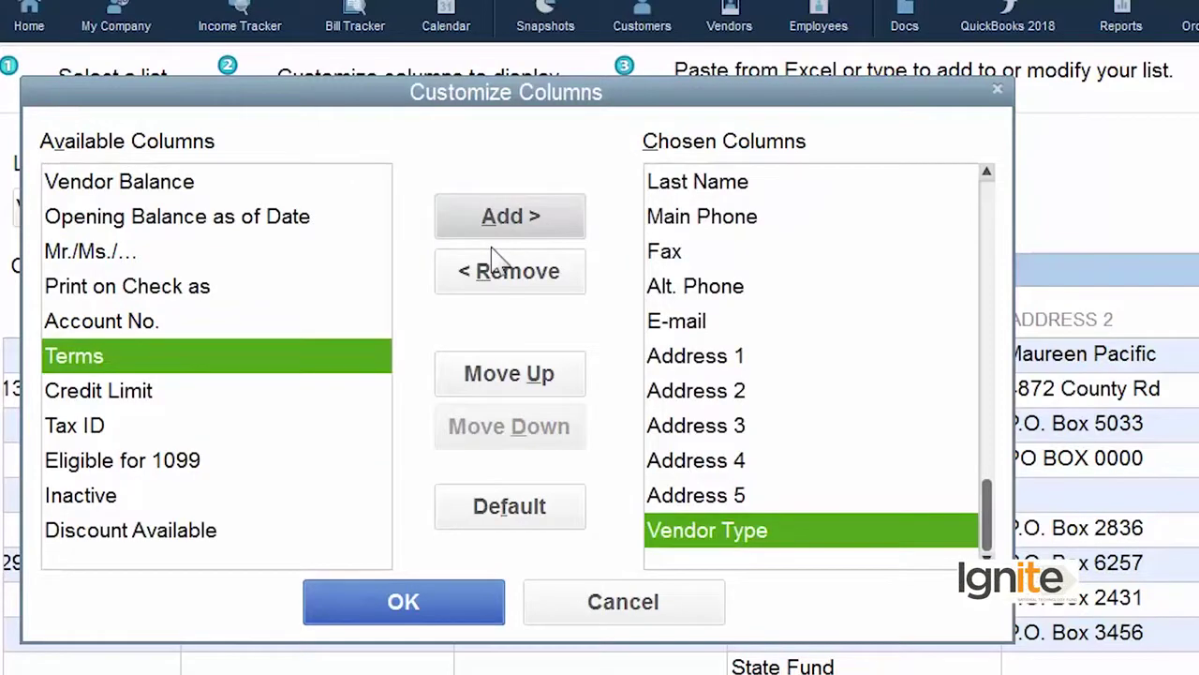
left_click(396, 608)
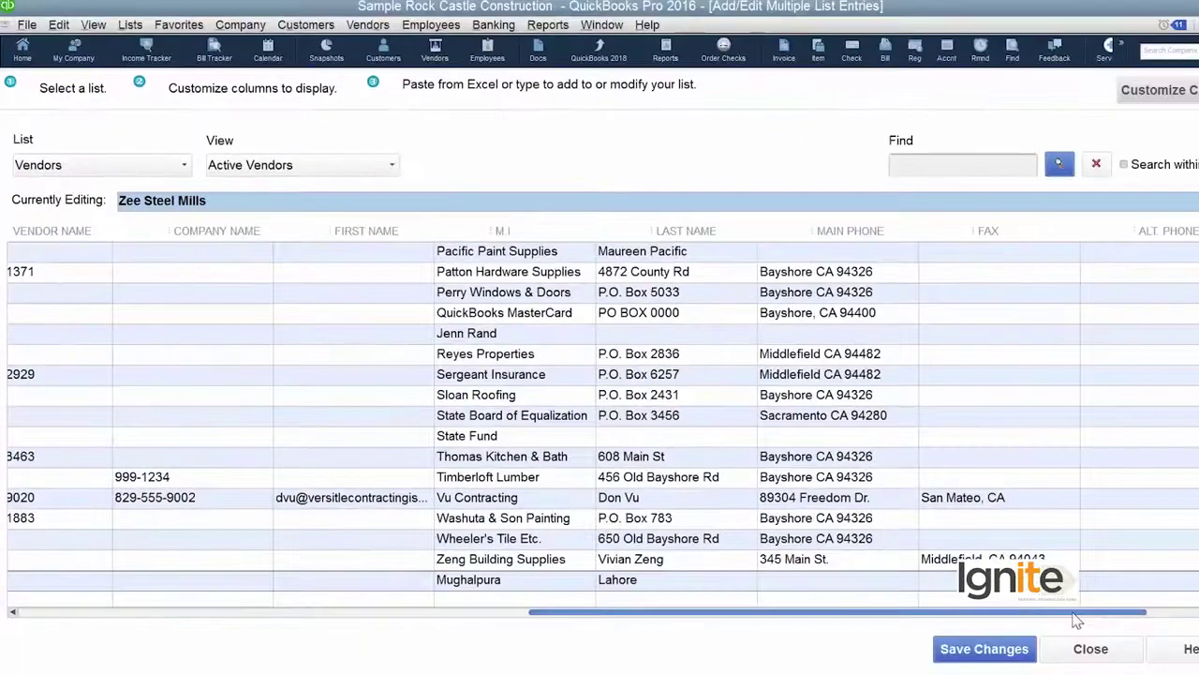
left_click_drag(1076, 613, 1155, 614)
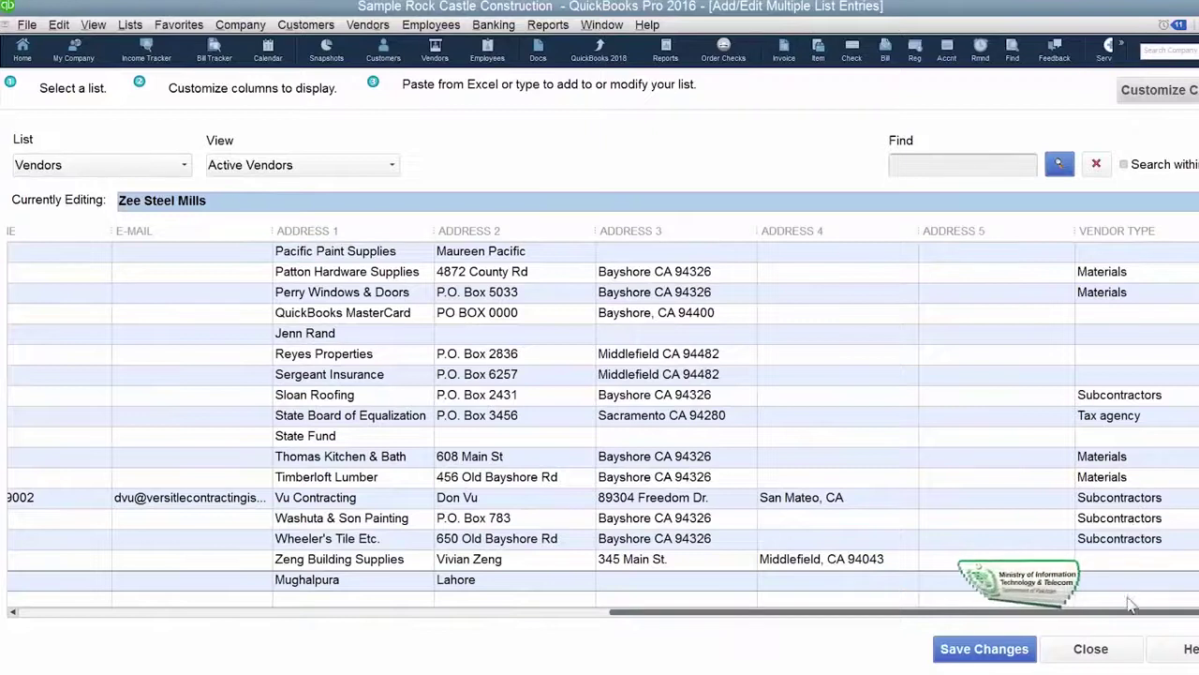
left_click_drag(1123, 614, 441, 613)
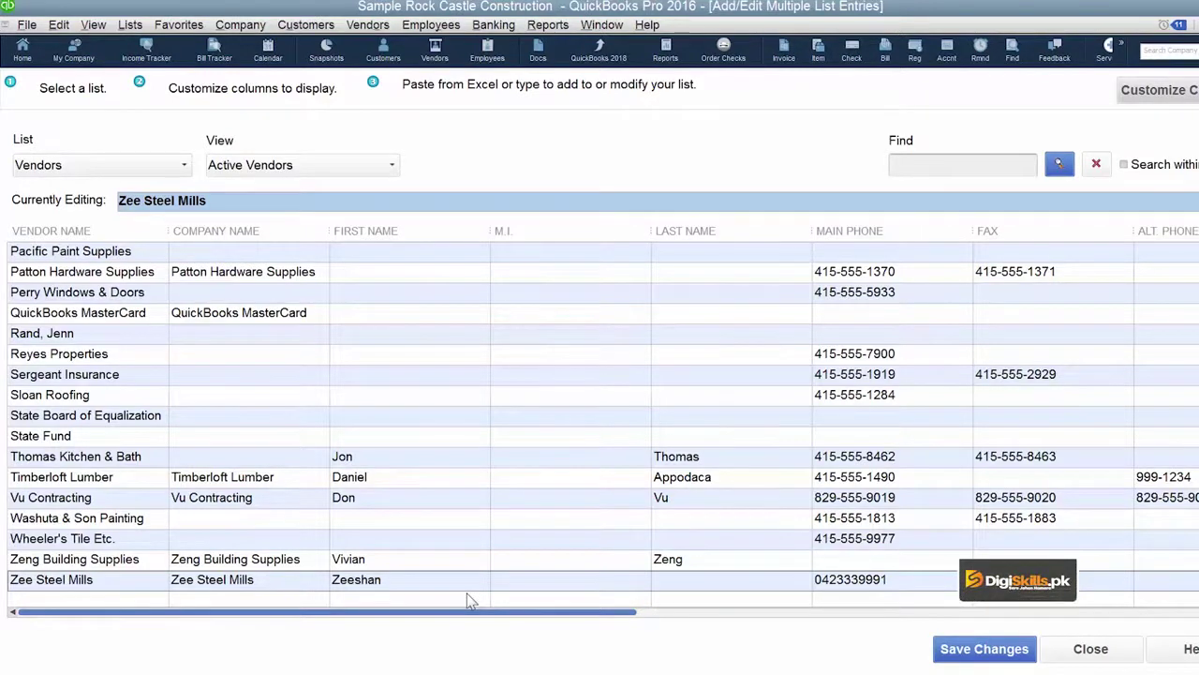
left_click_drag(473, 611, 968, 7)
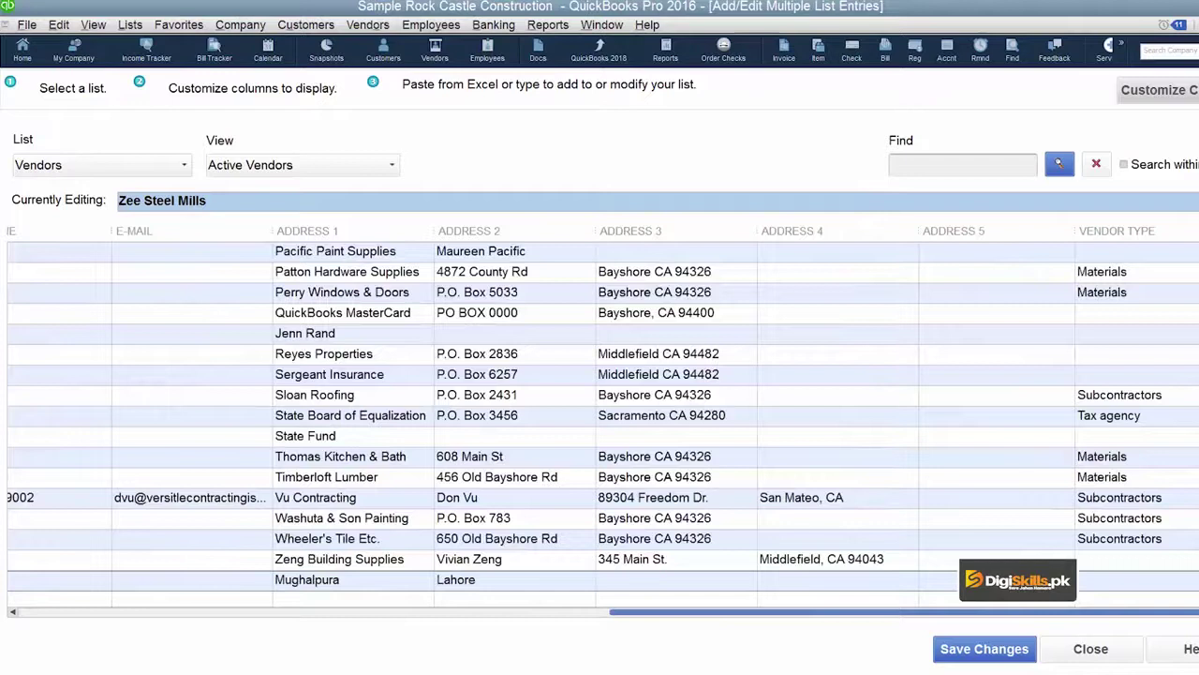
In the Excel workbook, review the Company Name, Owner, Address, Phone and Company Type columns
key("alt+Tab")
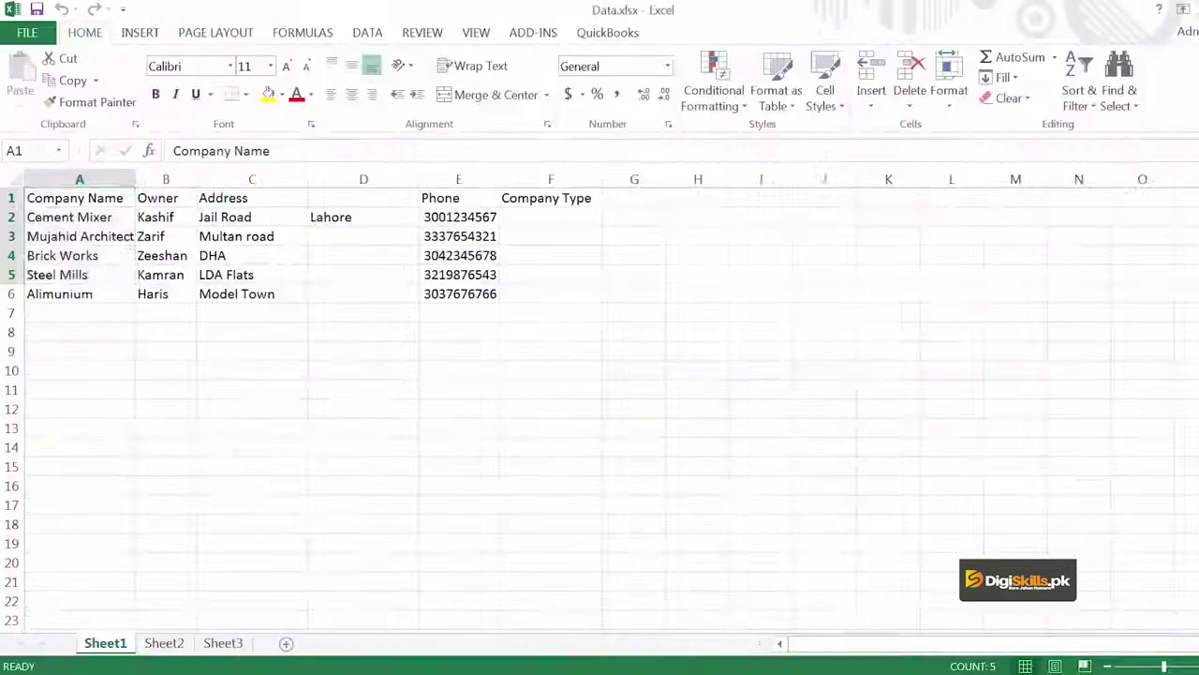
left_click(418, 486)
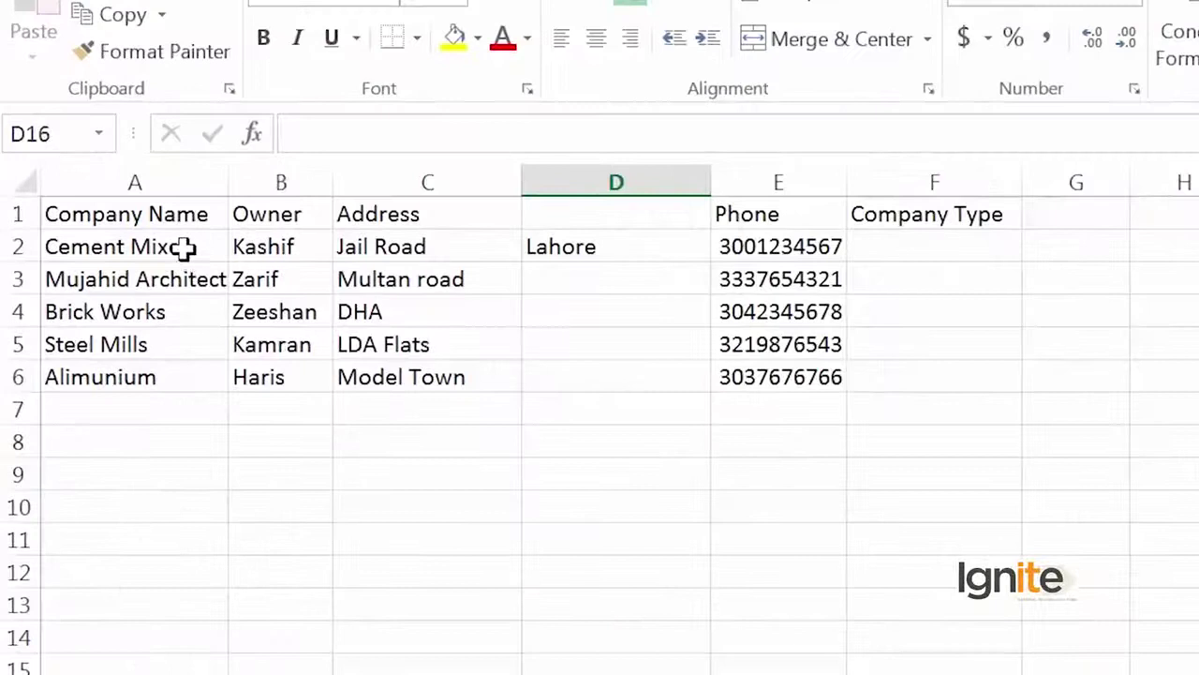
left_click(171, 208)
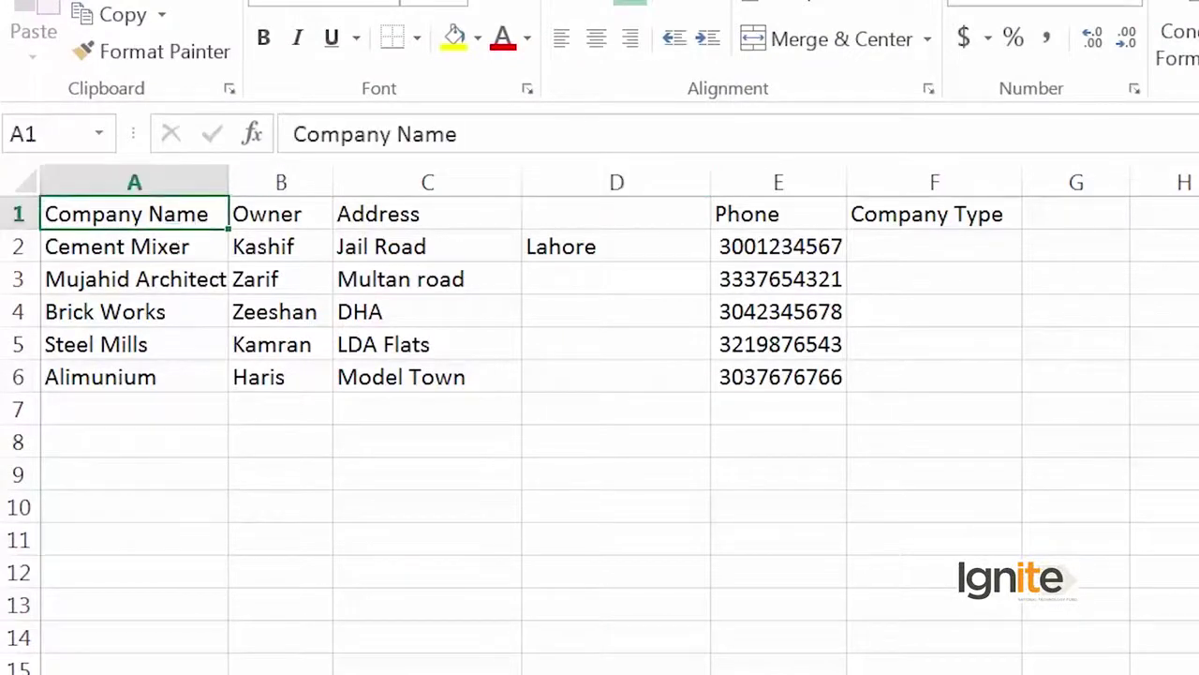
left_click(280, 214)
left_click(427, 213)
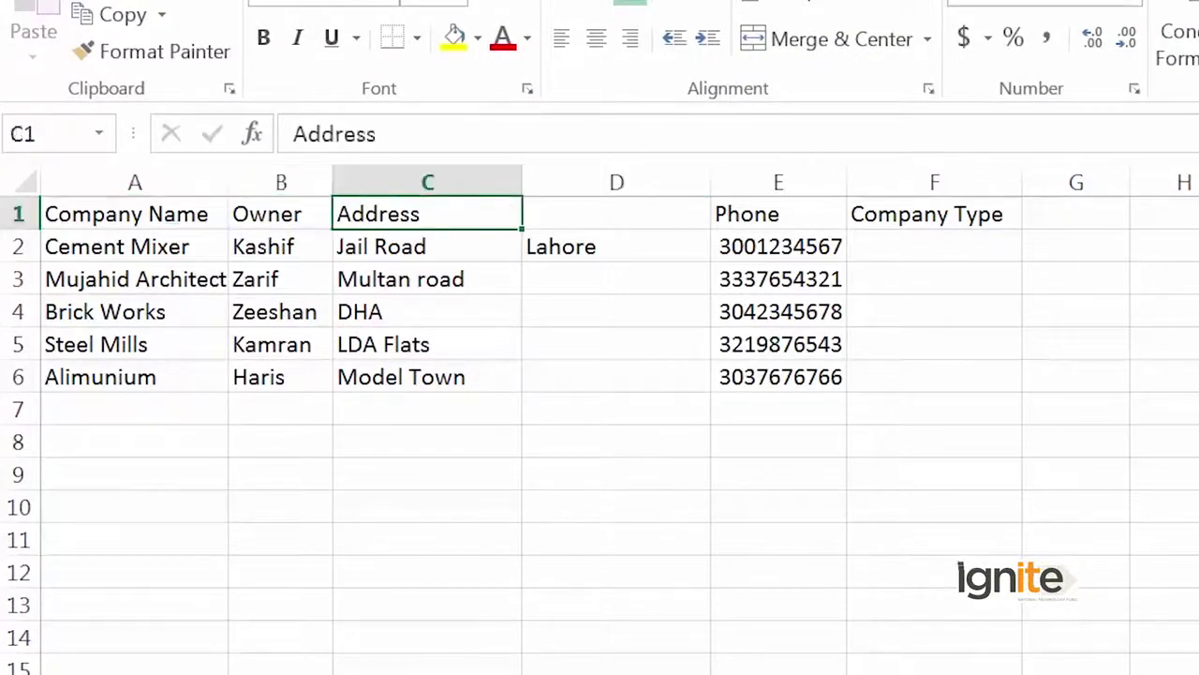
left_click(617, 214)
left_click(778, 213)
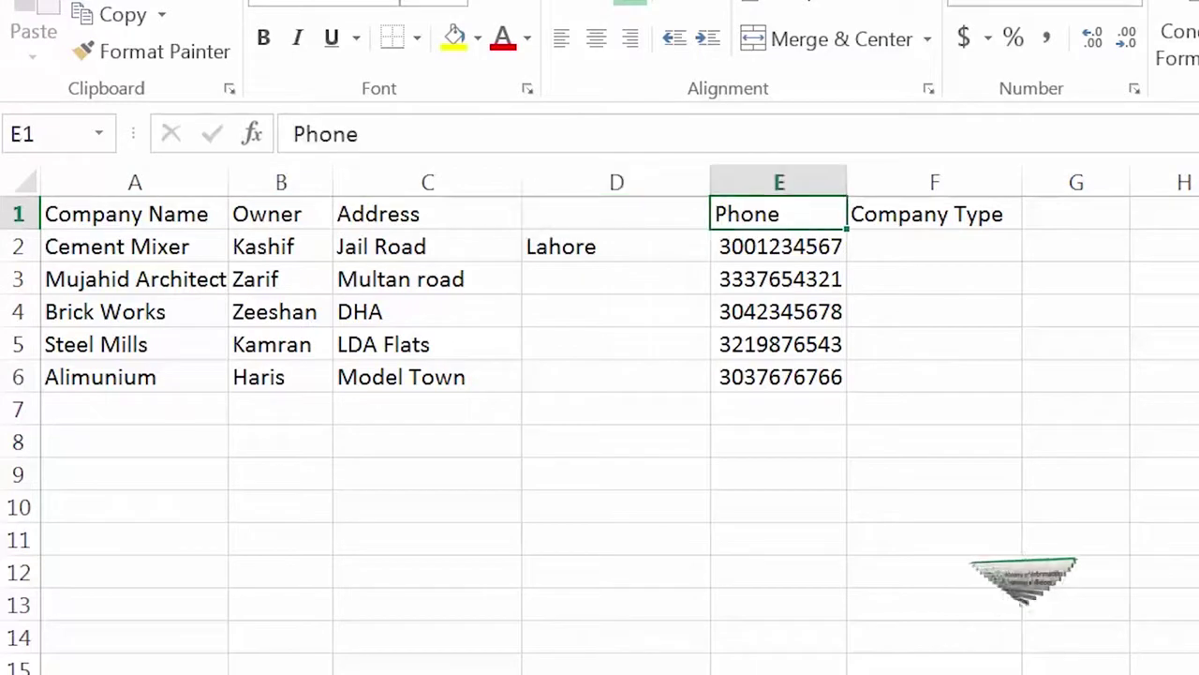
left_click(935, 213)
left_click(778, 214)
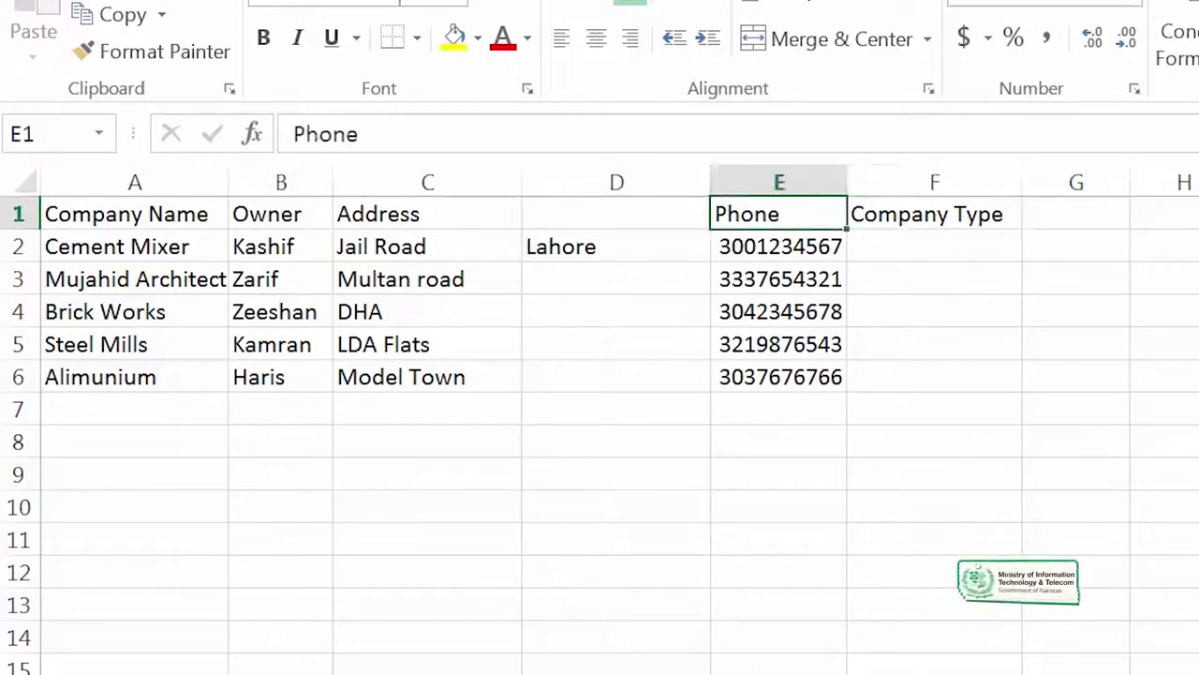
left_click(134, 214)
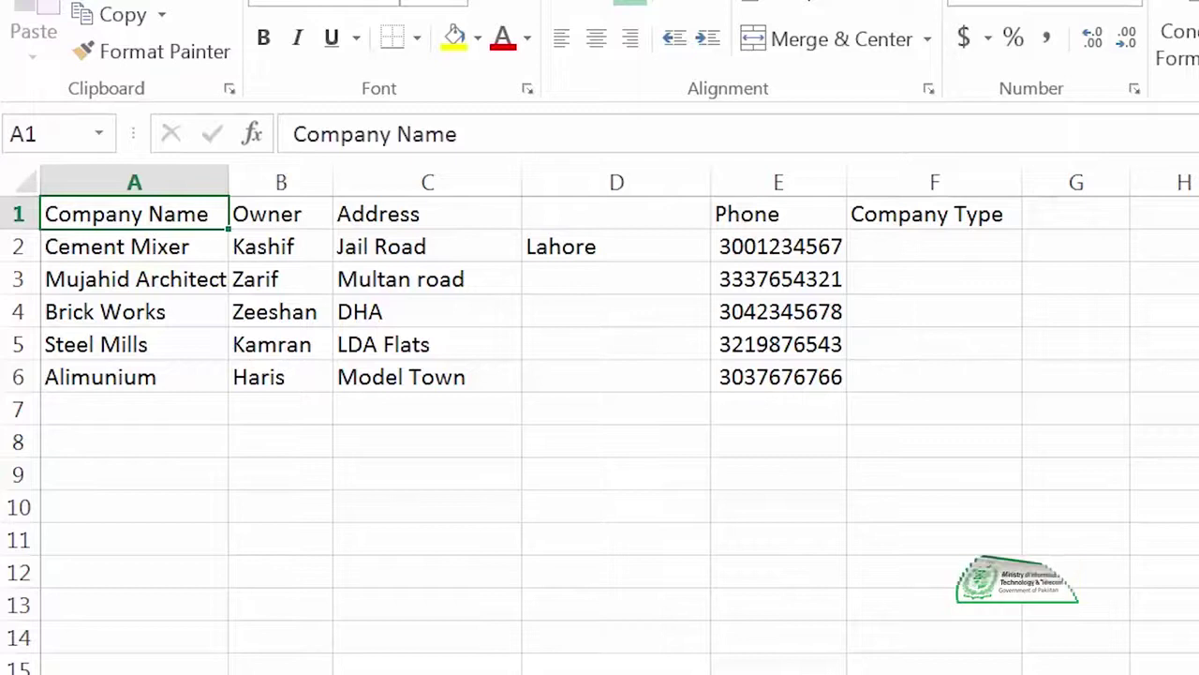
Copy the five company names, Cement Mixer through Alimunium, from Excel column A
left_click_drag(131, 246, 131, 376)
left_click(120, 15)
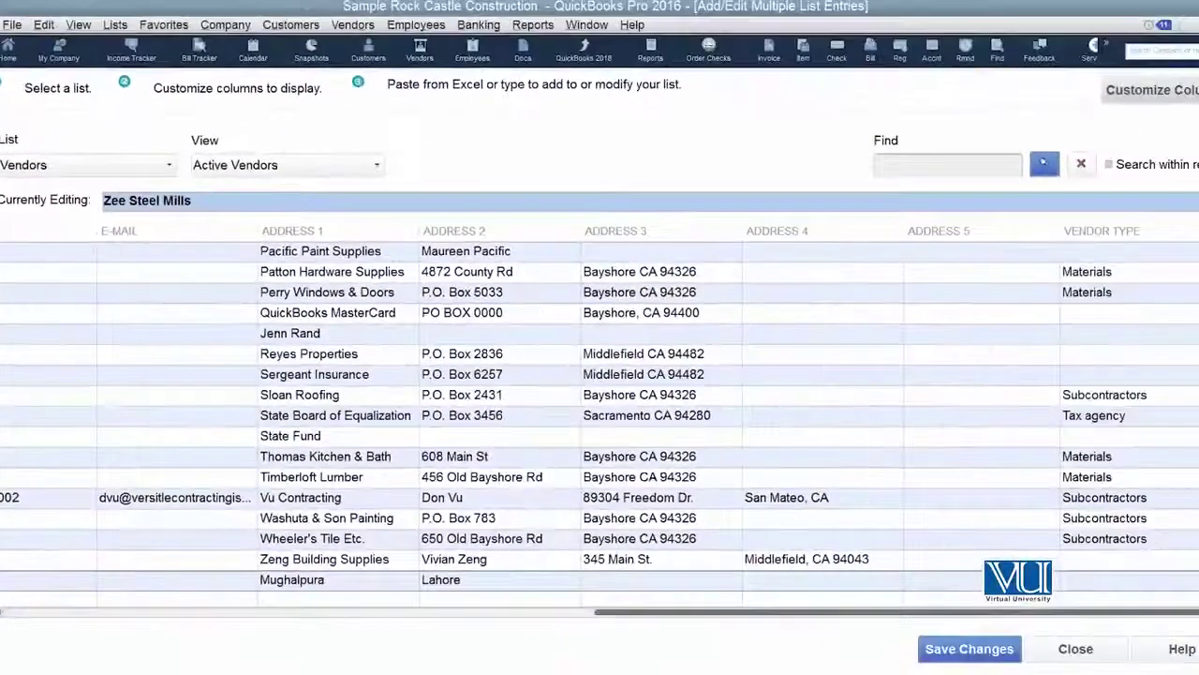
left_click_drag(890, 612, 305, 612)
Paste the five company names as new vendors below Zee Steel Mills
left_click(56, 586)
key("ctrl+v")
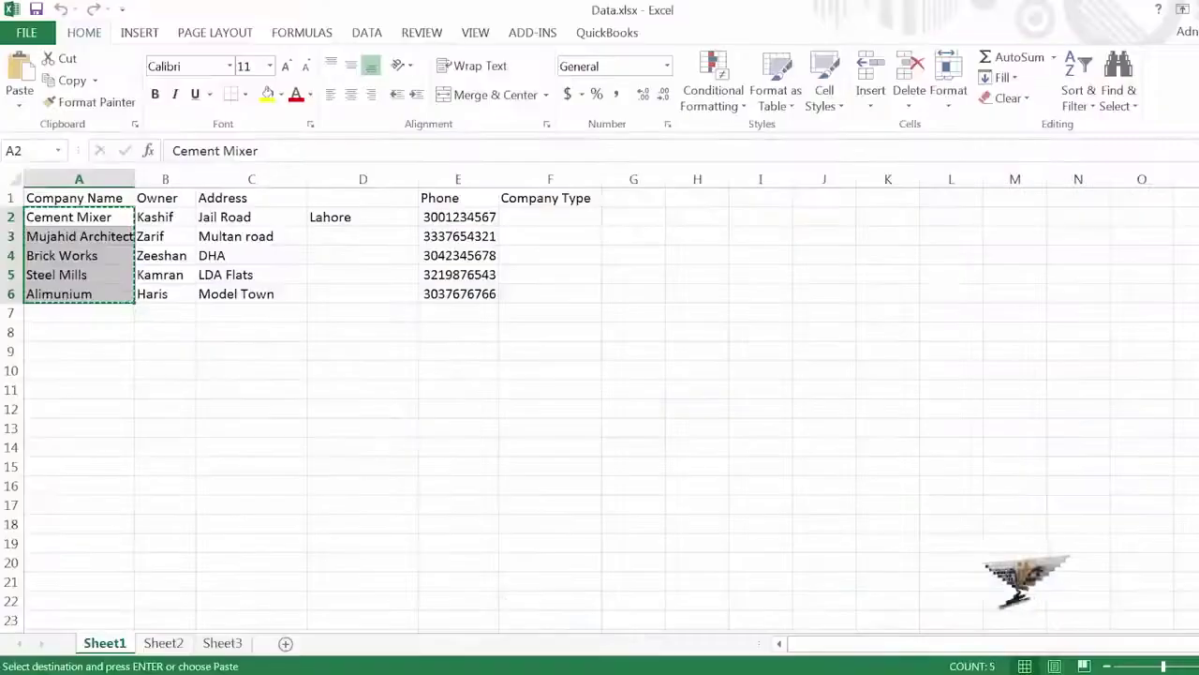
key("ctrl+v")
Copy owners from Excel column B into First Name: Kashif, Zarif, Zeeshan, Kamran, Haris
left_click_drag(155, 217, 161, 286)
right_click(161, 286)
left_click(206, 317)
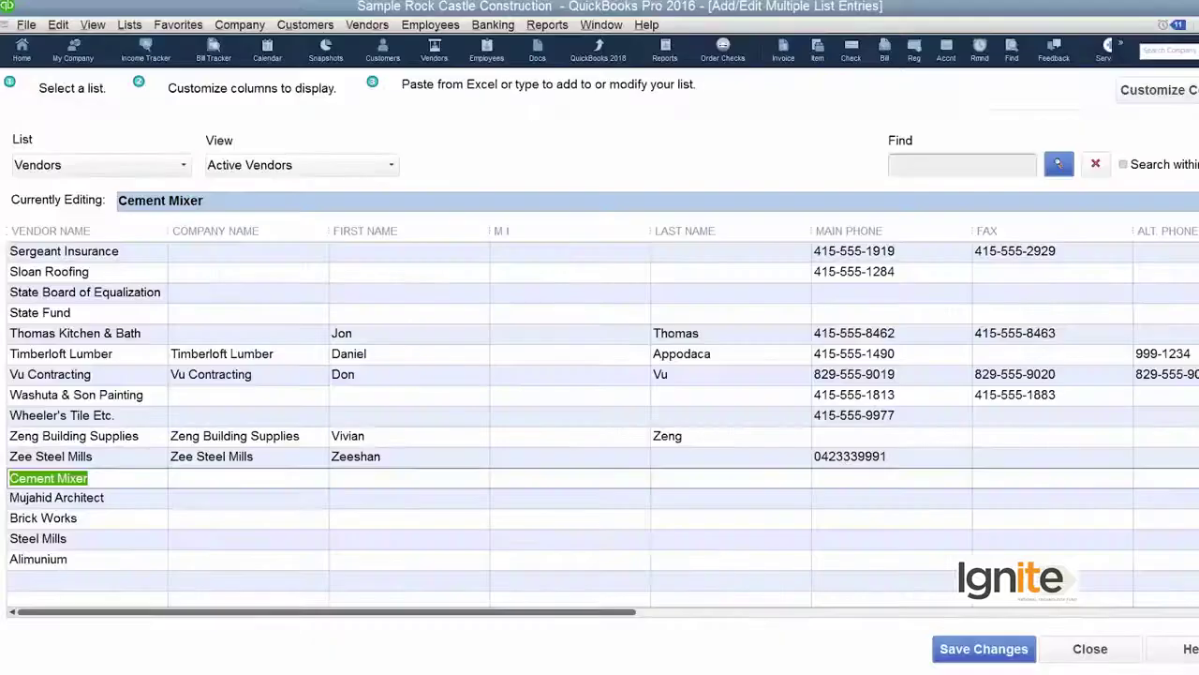
left_click(355, 483)
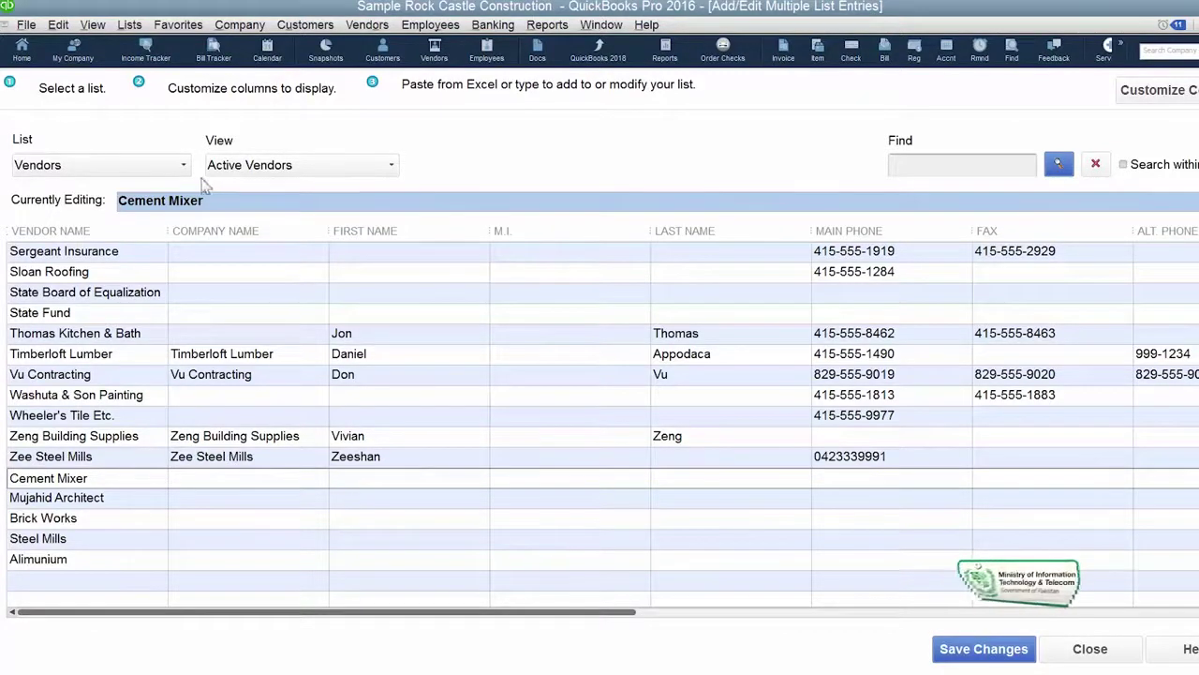
right_click(385, 481)
left_click(411, 515)
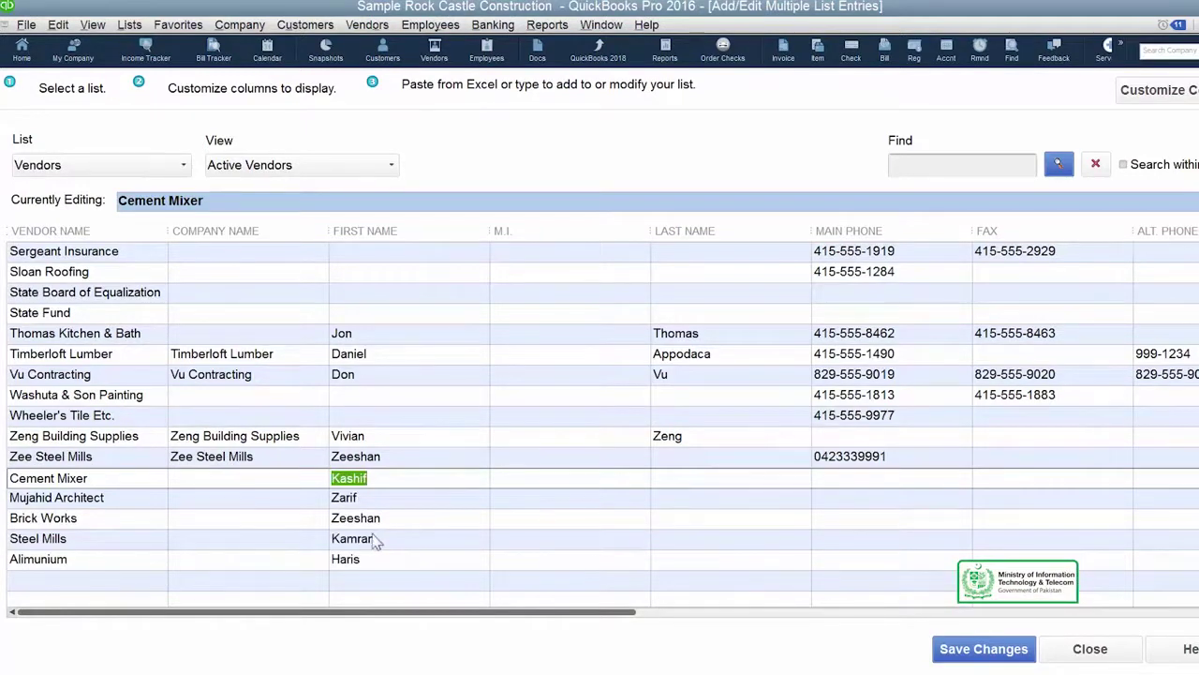
Copy the five addresses, Jail Road through Model Town, from Excel column C
left_click(14, 480)
key("alt+Tab")
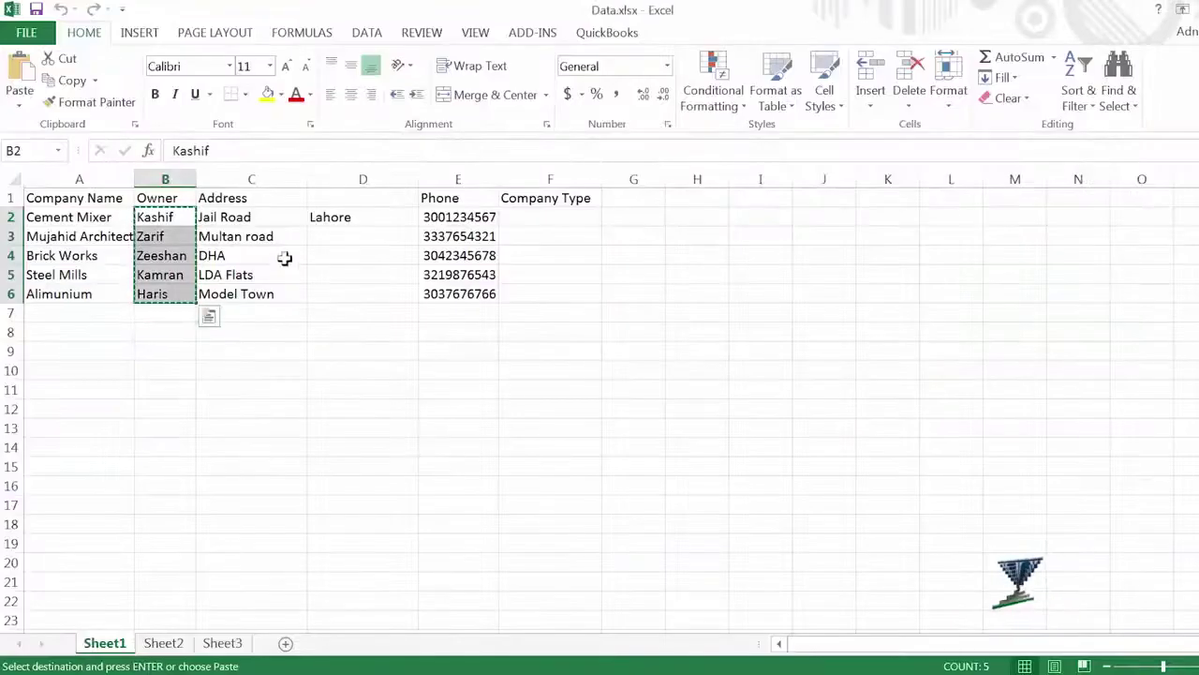
left_click(249, 216)
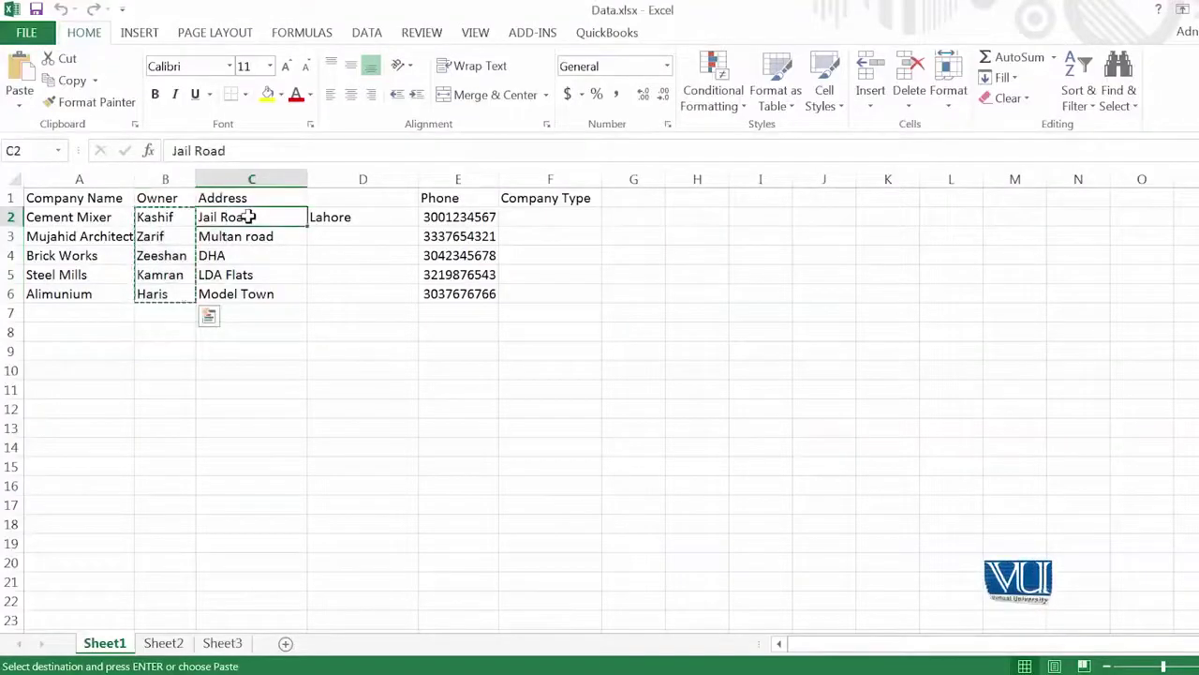
left_click_drag(249, 233, 242, 286)
key("ctrl+c")
scroll(264, 341, "down", 1)
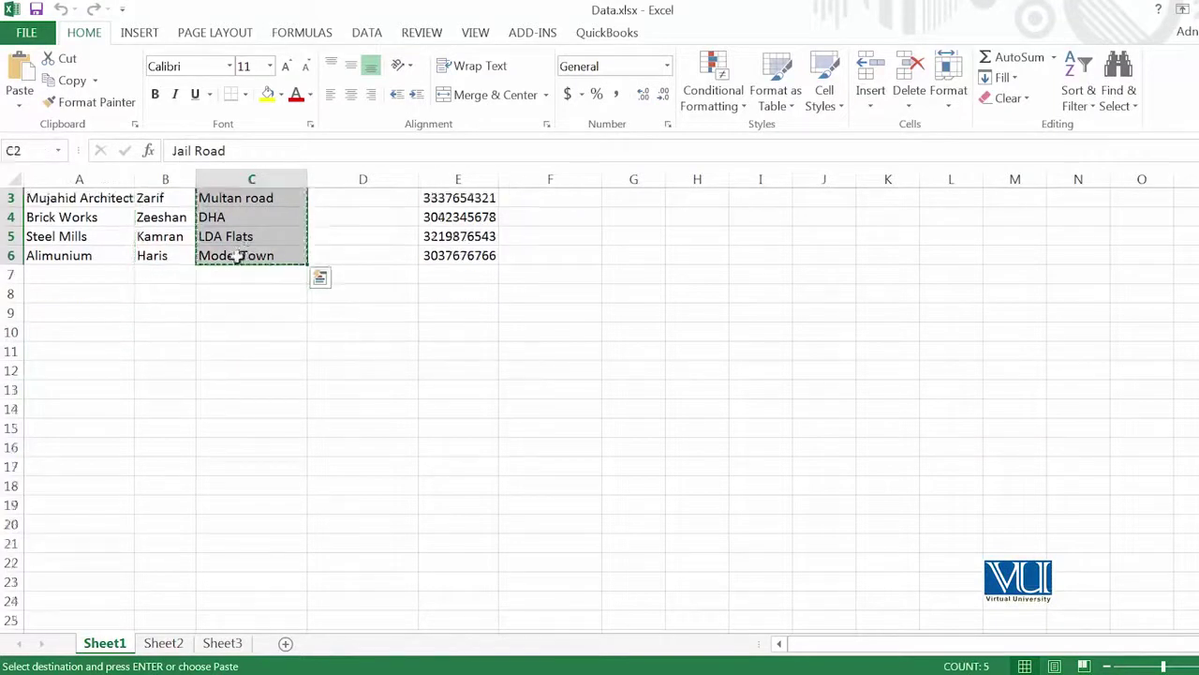
Paste Jail Road, Multan road, DHA, LDA Flats and Model Town into the Address 1 cells
left_click(429, 591)
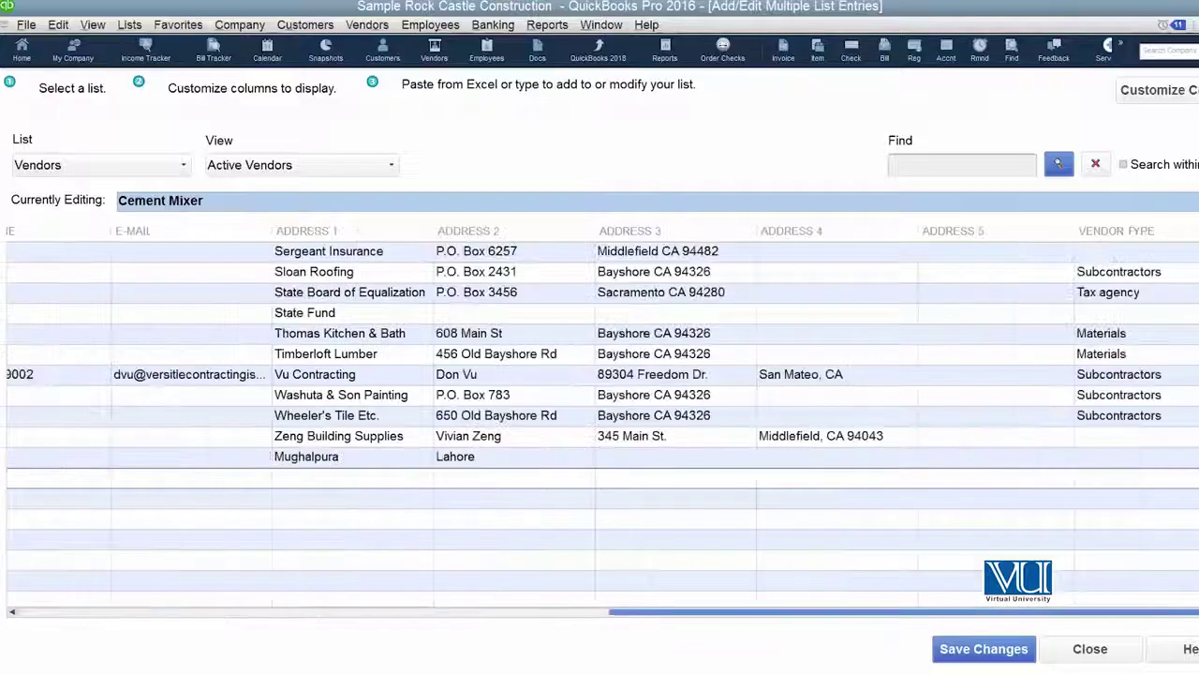
key("ctrl+v")
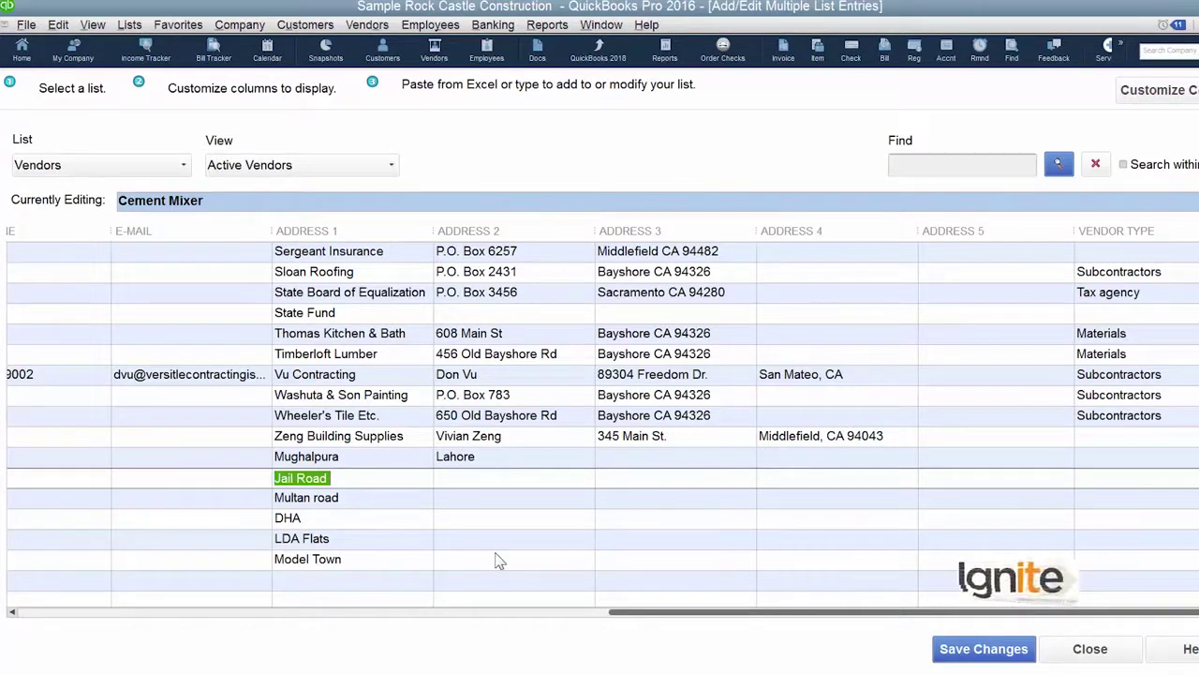
Copy Lahore down the Address 2 column to all five new vendor rows
right_click(537, 466)
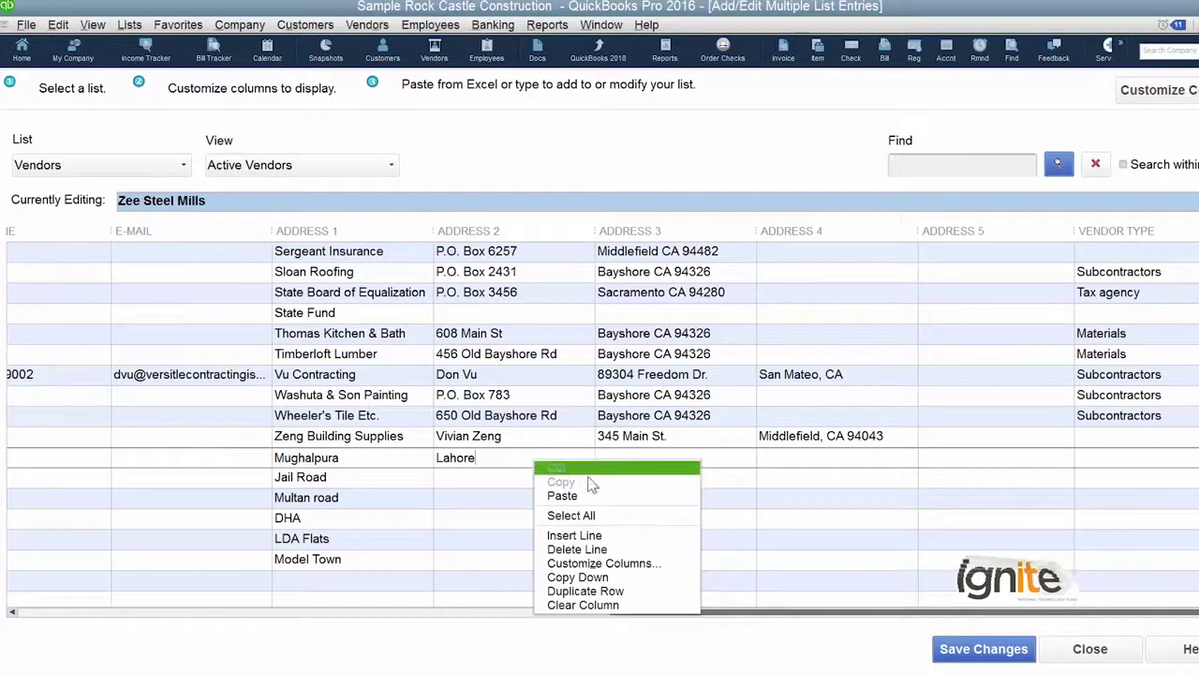
left_click(610, 578)
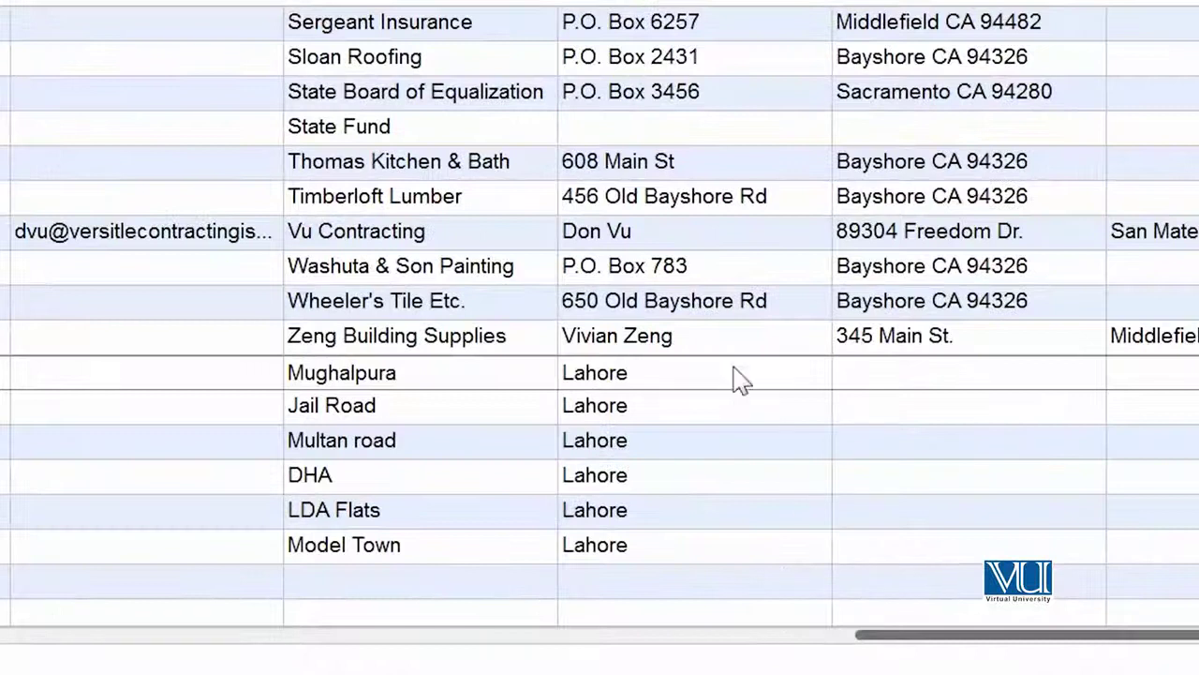
right_click(538, 459)
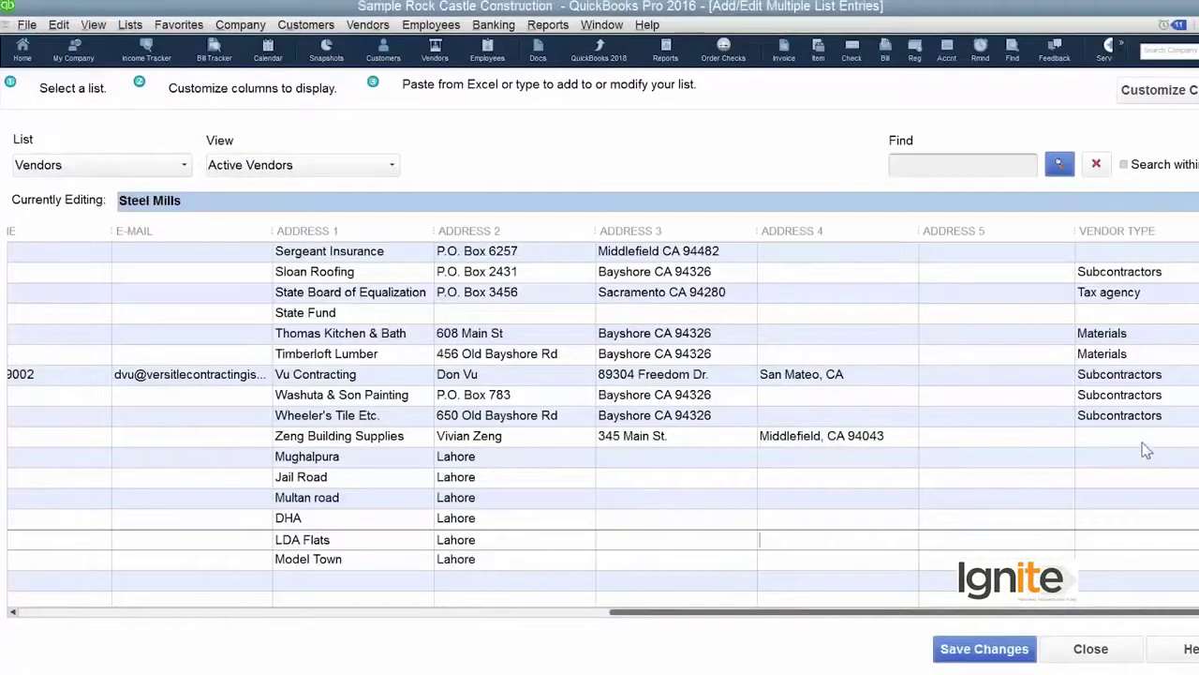
Set Zee Steel Mills' vendor type to Materials and copy it down to the five new vendors
left_click(1144, 441)
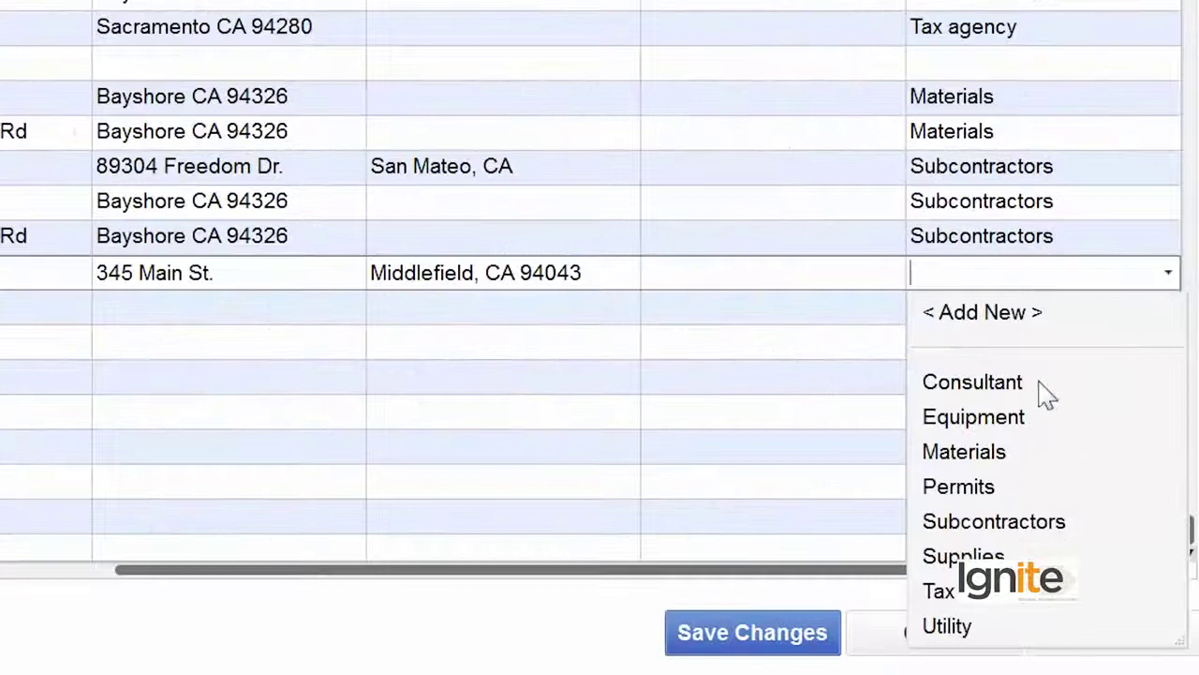
left_click(1005, 489)
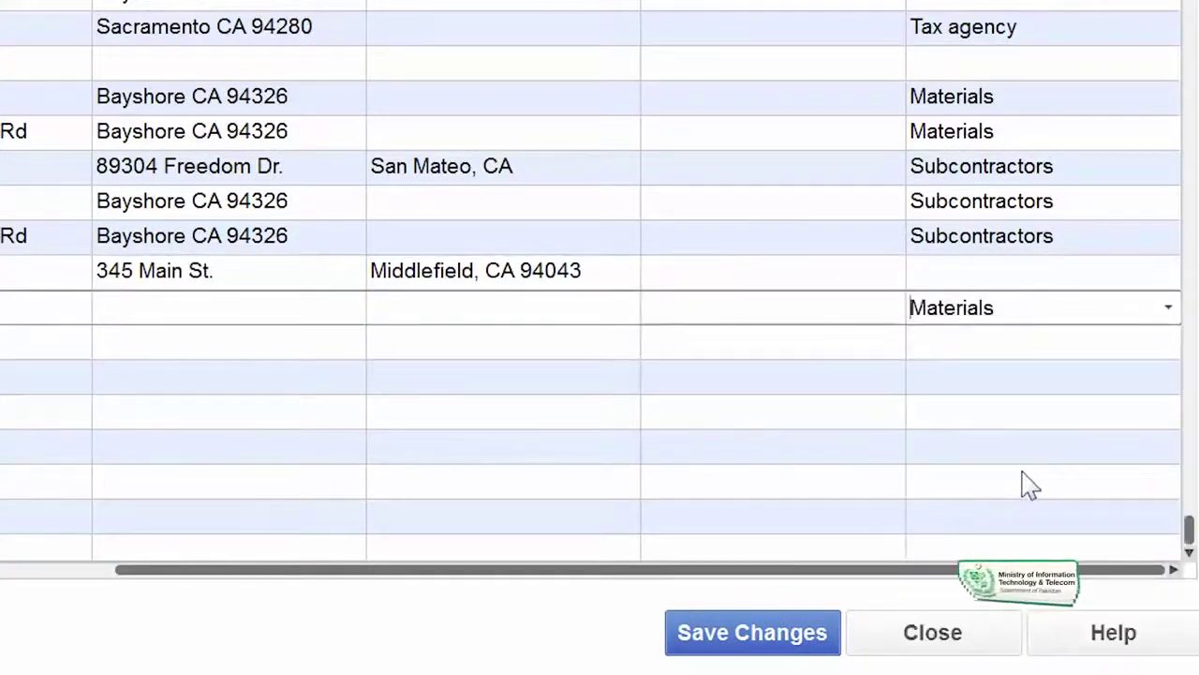
left_click(1170, 311)
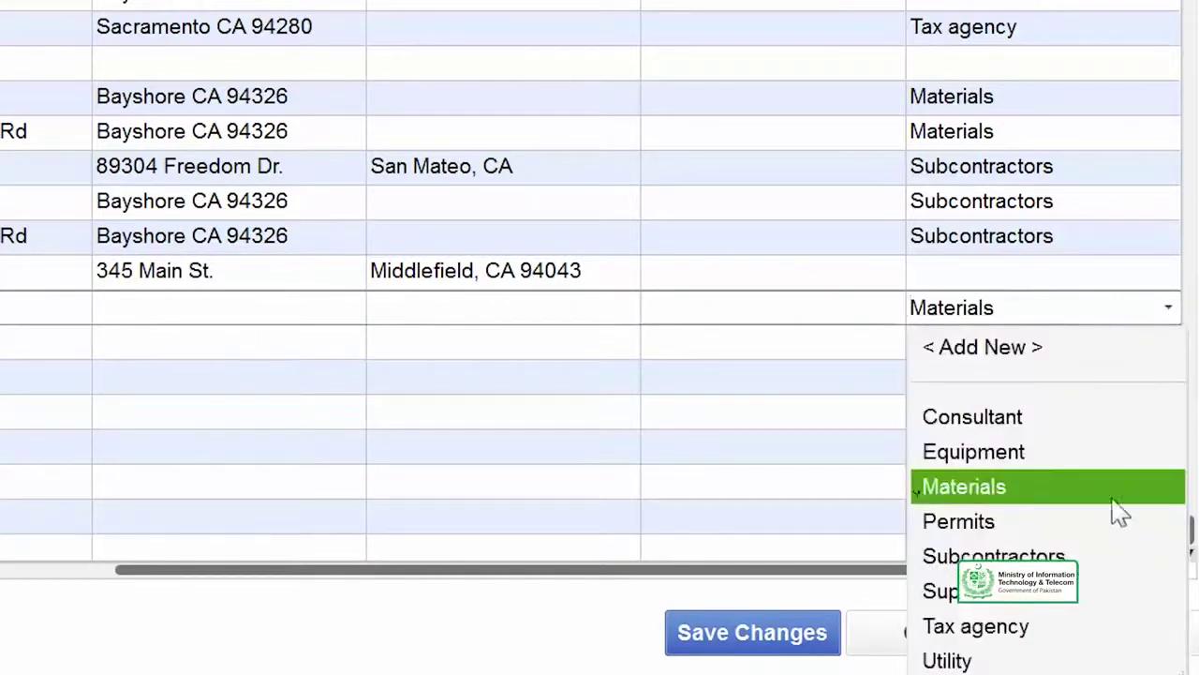
right_click(1059, 311)
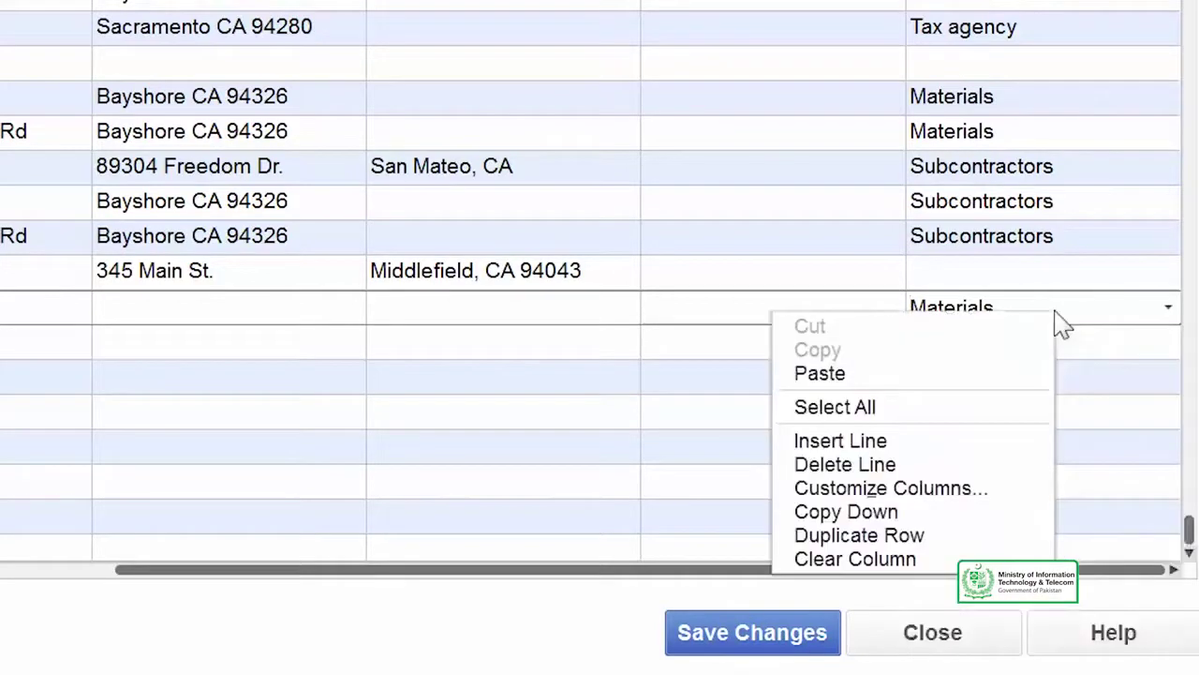
left_click(958, 512)
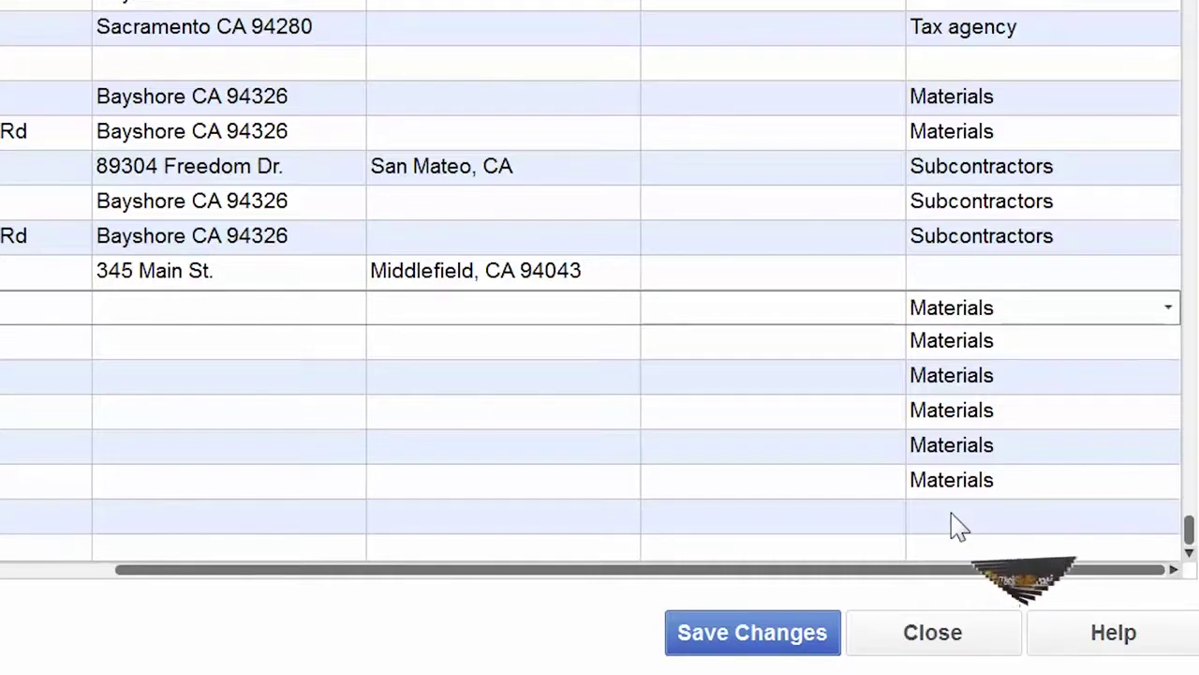
Save the six new vendor records and dismiss the Record(s) Saved confirmation
left_click(759, 637)
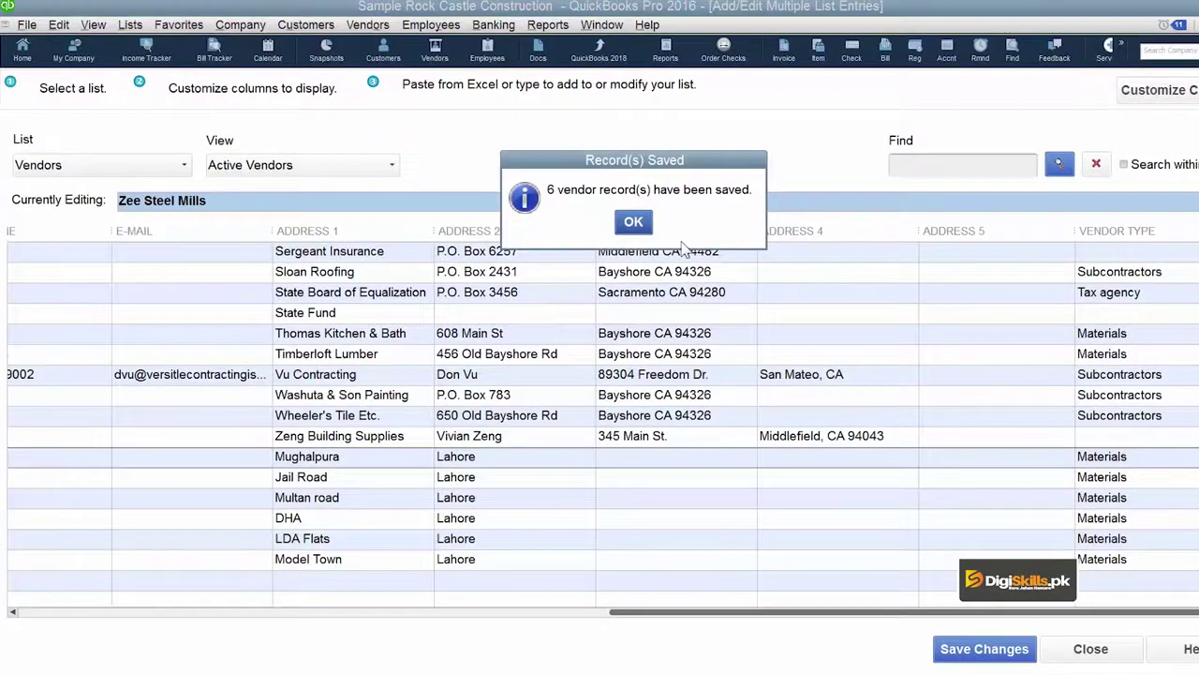
left_click(634, 224)
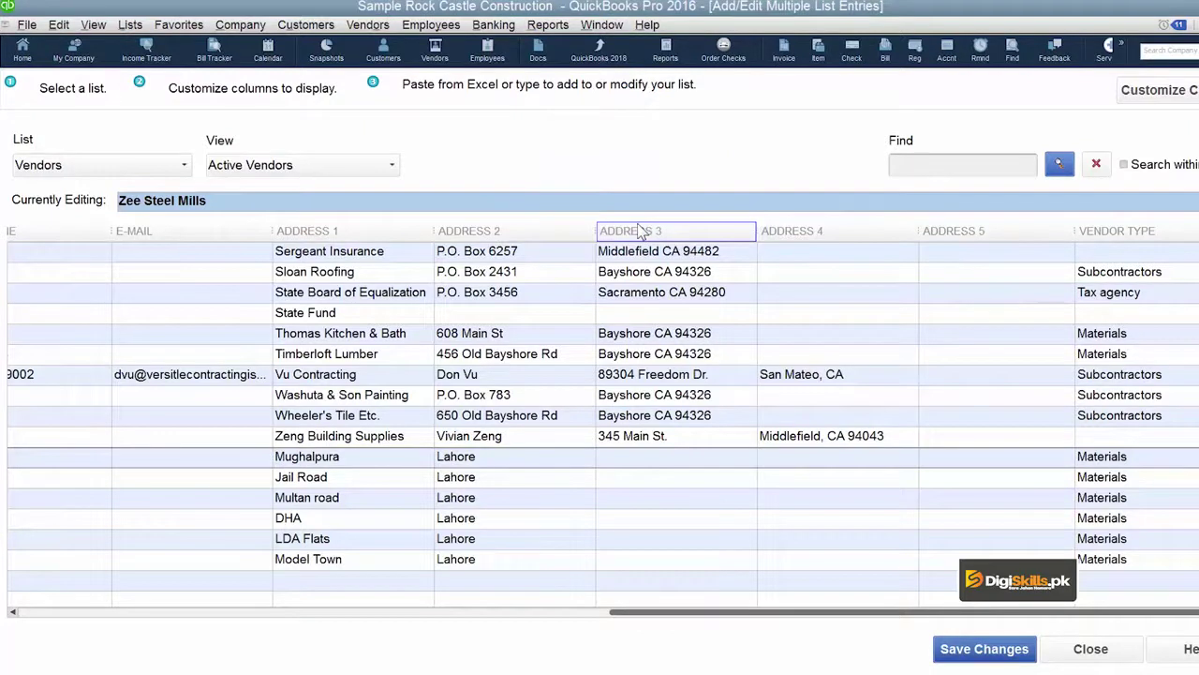
Close the Add/Edit Multiple List Entries window to return to the Vendor Center
left_click(1112, 647)
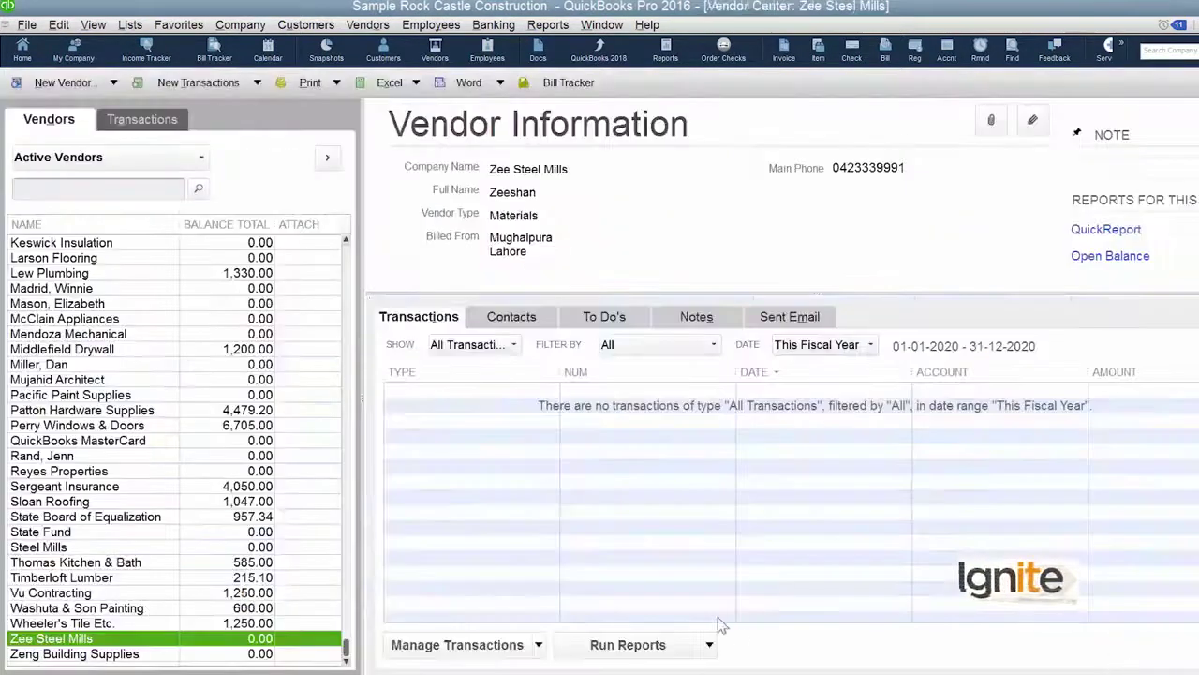